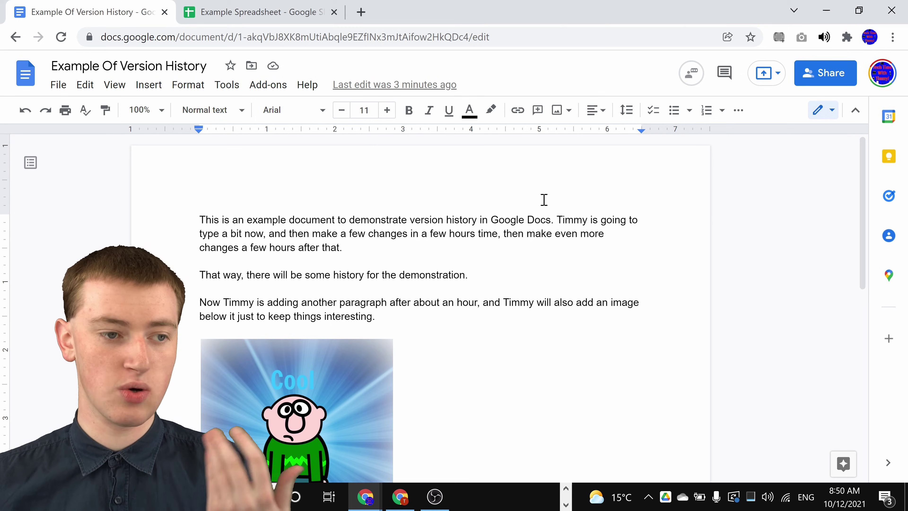
Step: Open the document's version history and review the changes made in the current version from December 10, 8:47 AM
{"action": "left_click", "coordinate": [57, 86]}
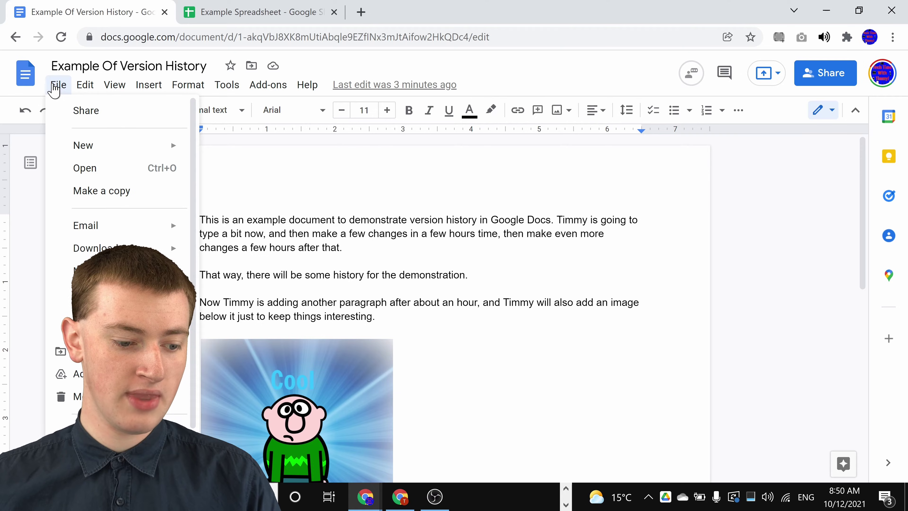
{"action": "mouse_move", "coordinate": [114, 300]}
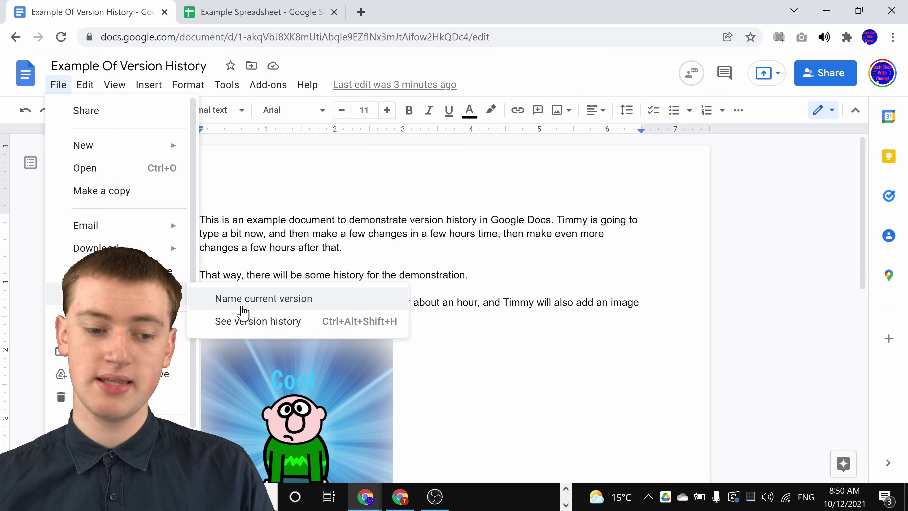
{"action": "left_click", "coordinate": [259, 323]}
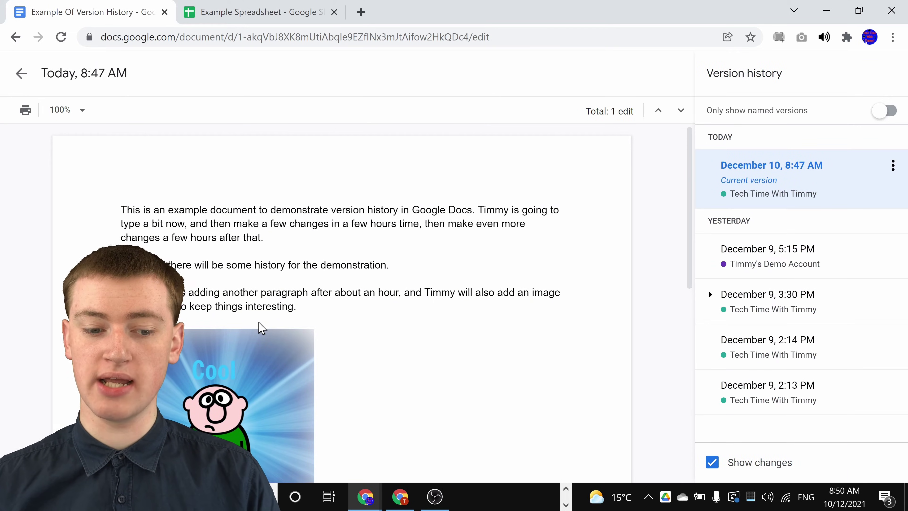
{"action": "scroll", "coordinate": [394, 215], "scroll_direction": "down", "scroll_amount": 8}
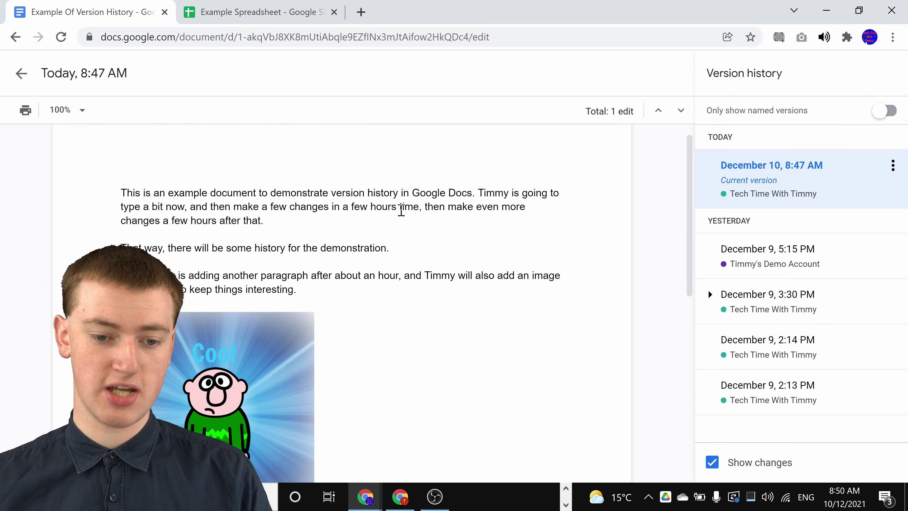
{"action": "scroll", "coordinate": [399, 209], "scroll_direction": "up", "scroll_amount": 10}
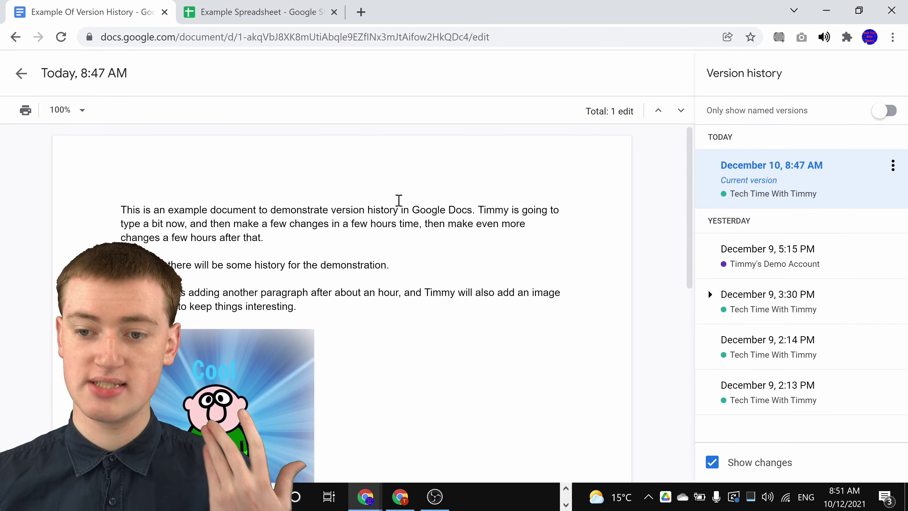
{"action": "scroll", "coordinate": [399, 200], "scroll_direction": "down", "scroll_amount": 8}
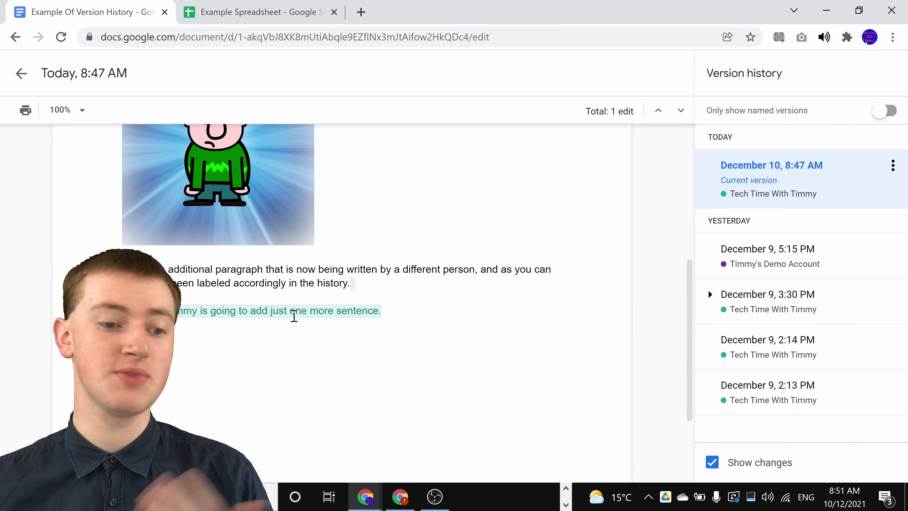
{"action": "scroll", "coordinate": [294, 316], "scroll_direction": "up", "scroll_amount": 2}
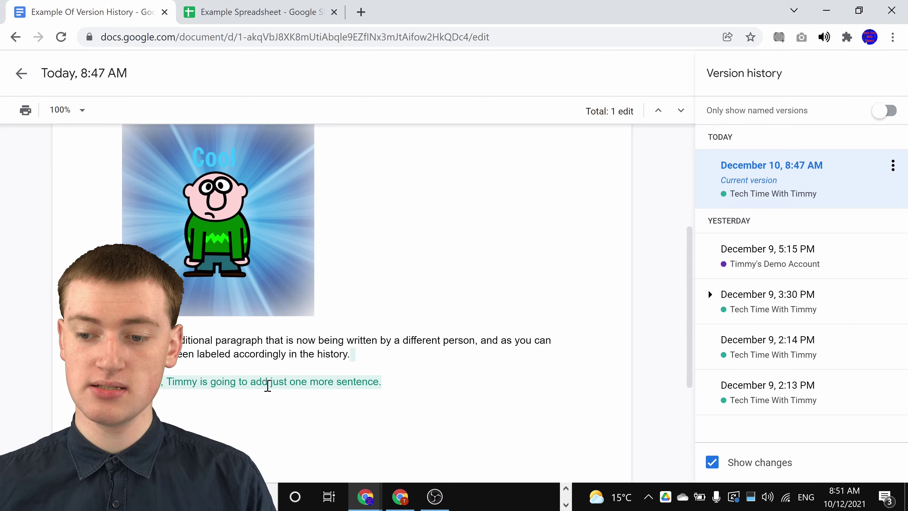
Step: View the December 9, 5:15 PM version and examine its highlighted changes
{"action": "left_click", "coordinate": [829, 275]}
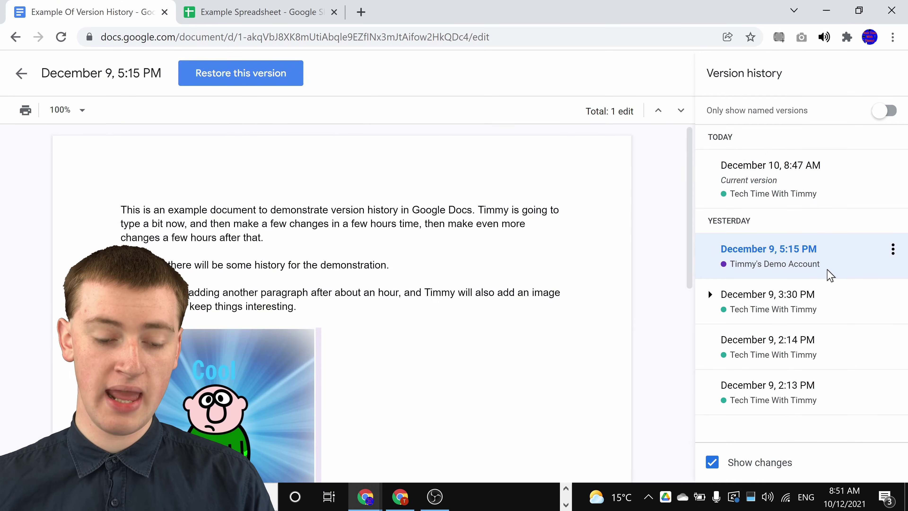
{"action": "scroll", "coordinate": [250, 322], "scroll_direction": "down", "scroll_amount": 2}
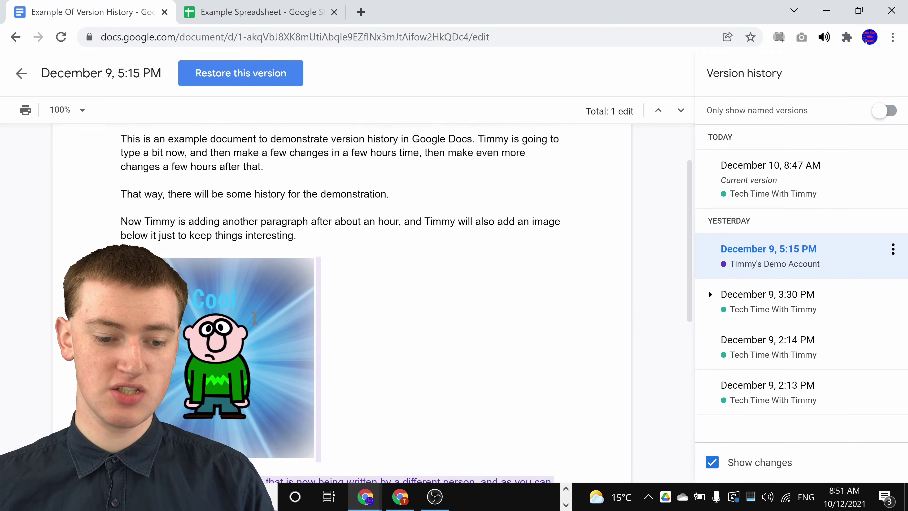
{"action": "scroll", "coordinate": [253, 319], "scroll_direction": "down", "scroll_amount": 8}
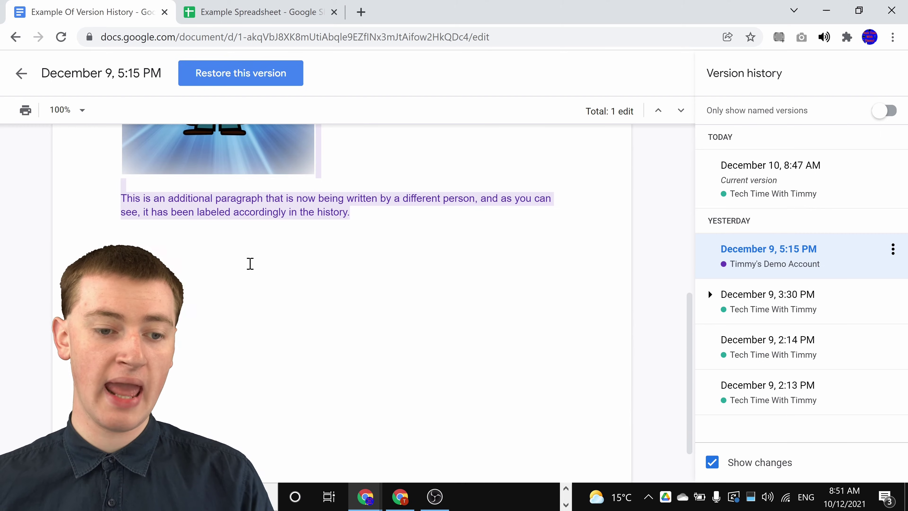
{"action": "scroll", "coordinate": [265, 247], "scroll_direction": "up", "scroll_amount": 4}
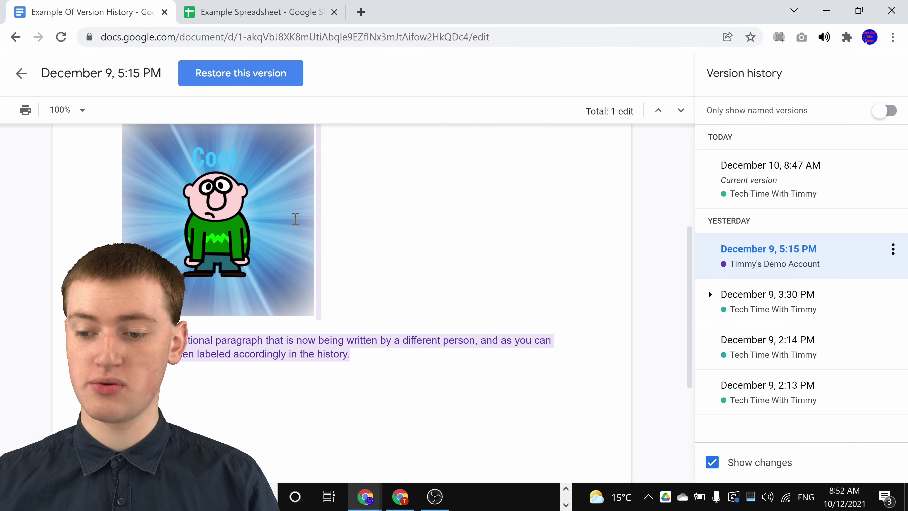
Step: View the December 9, 3:30 PM version and examine the paragraph and image added in it
{"action": "left_click", "coordinate": [819, 302]}
{"action": "scroll", "coordinate": [614, 209], "scroll_direction": "down", "scroll_amount": 2}
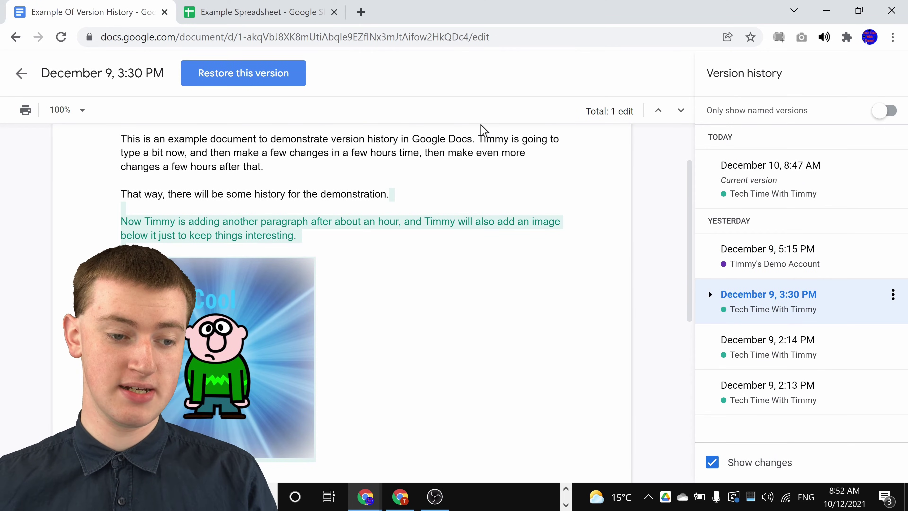
{"action": "scroll", "coordinate": [234, 232], "scroll_direction": "down", "scroll_amount": 2}
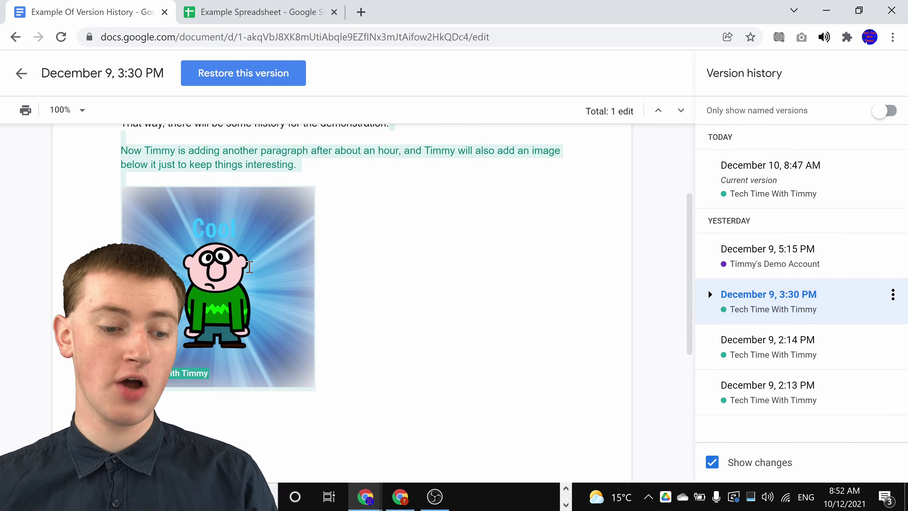
{"action": "scroll", "coordinate": [256, 249], "scroll_direction": "down", "scroll_amount": 2}
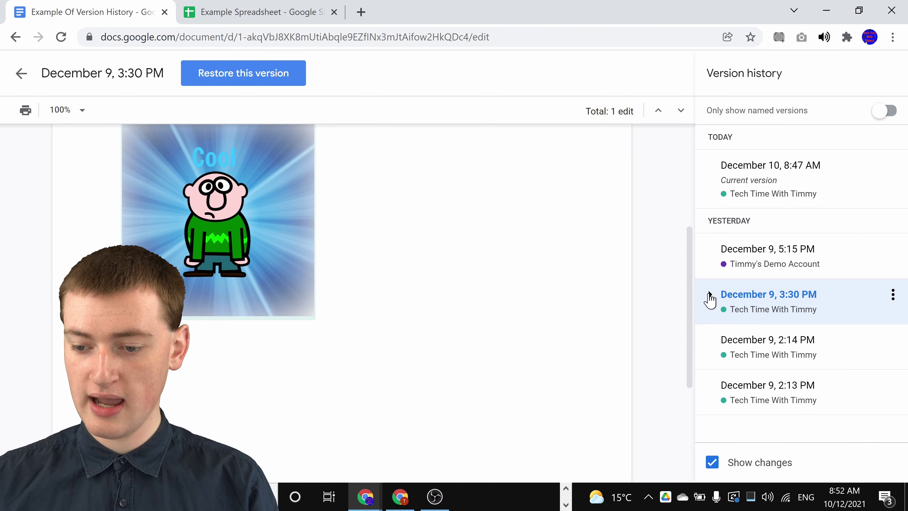
Step: Expand the December 9, 3:30 PM entry, examine its detailed edits, and view the earlier version nested under it
{"action": "left_click", "coordinate": [710, 296]}
{"action": "scroll", "coordinate": [783, 293], "scroll_direction": "down", "scroll_amount": 1}
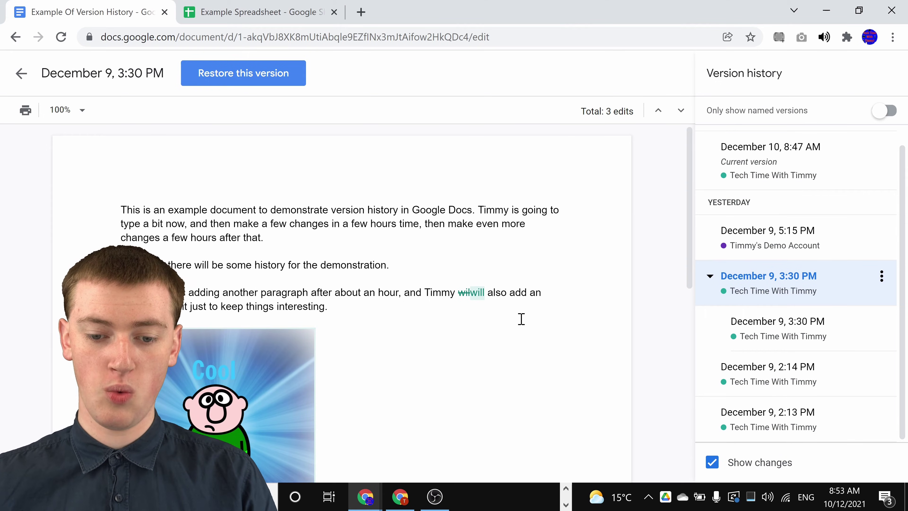
{"action": "scroll", "coordinate": [522, 314], "scroll_direction": "down", "scroll_amount": 2}
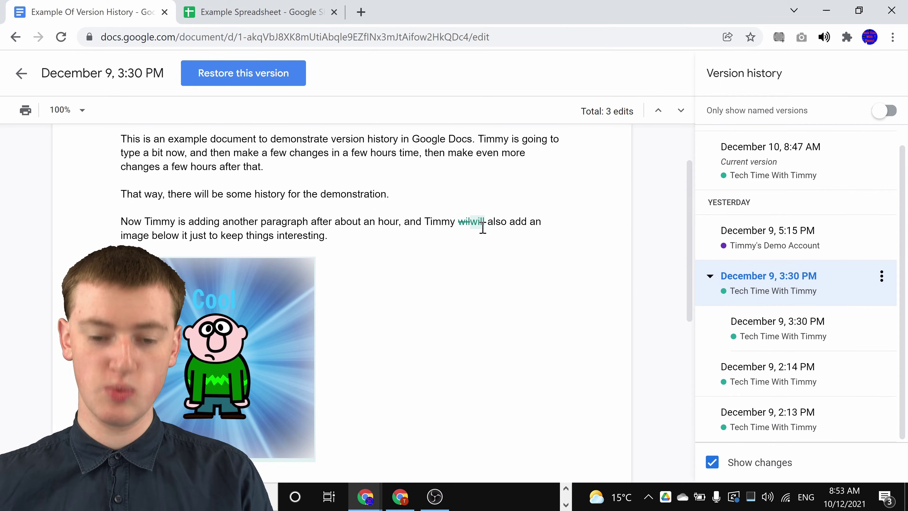
{"action": "scroll", "coordinate": [482, 229], "scroll_direction": "down", "scroll_amount": 2}
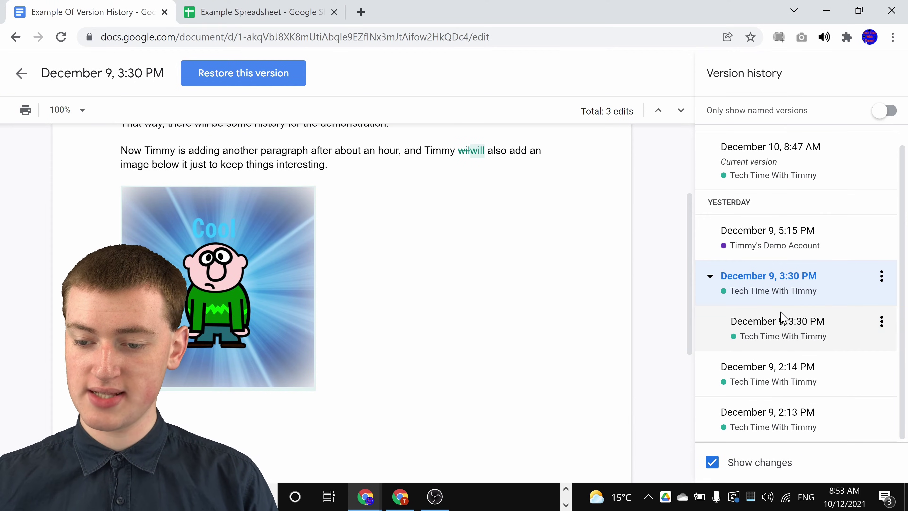
{"action": "left_click", "coordinate": [762, 324]}
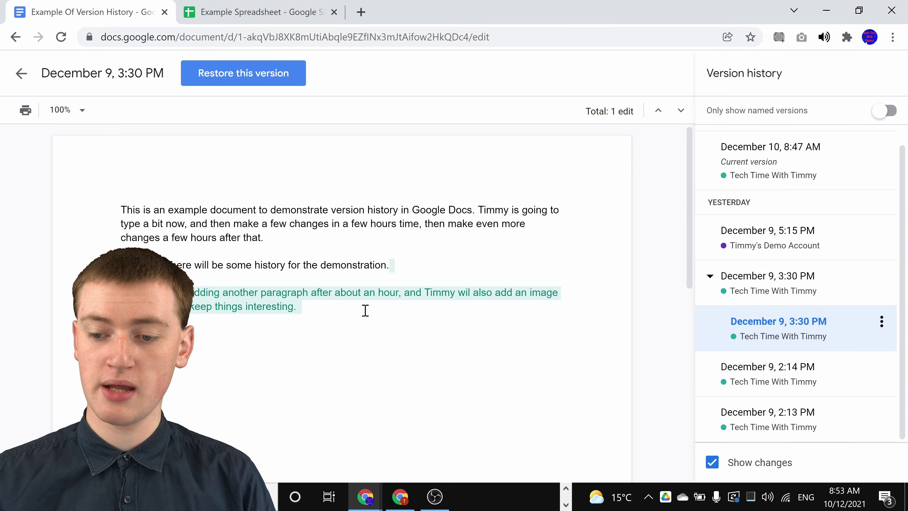
Step: Collapse the December 9, 3:30 PM entry and restore the document to that version
{"action": "left_click", "coordinate": [709, 278]}
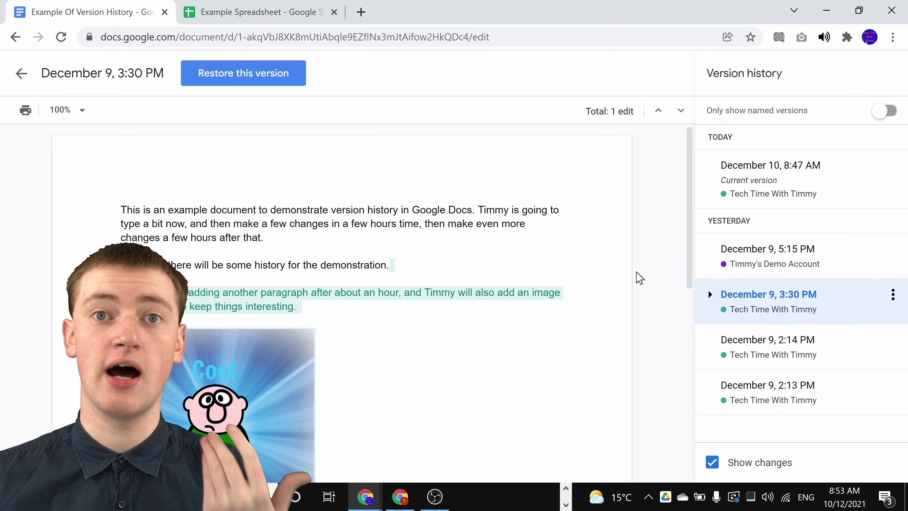
{"action": "scroll", "coordinate": [537, 224], "scroll_direction": "down", "scroll_amount": 2}
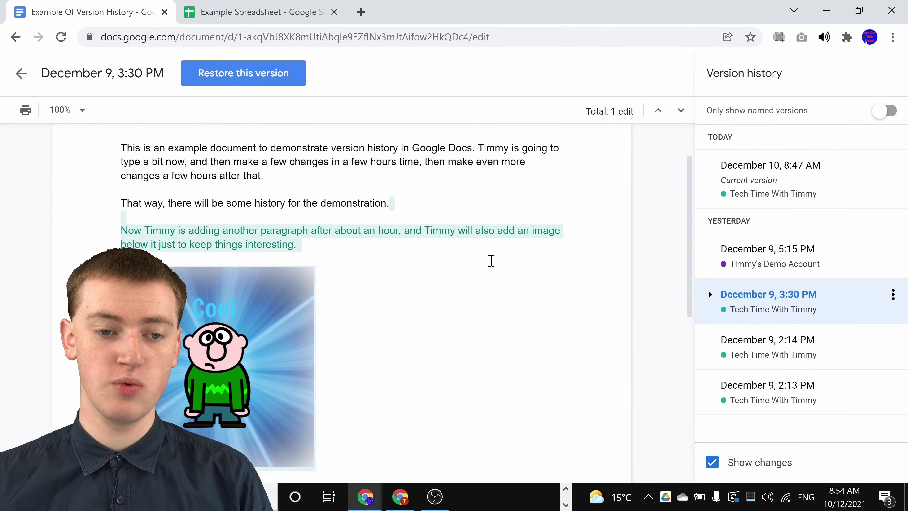
{"action": "scroll", "coordinate": [491, 260], "scroll_direction": "up", "scroll_amount": 2}
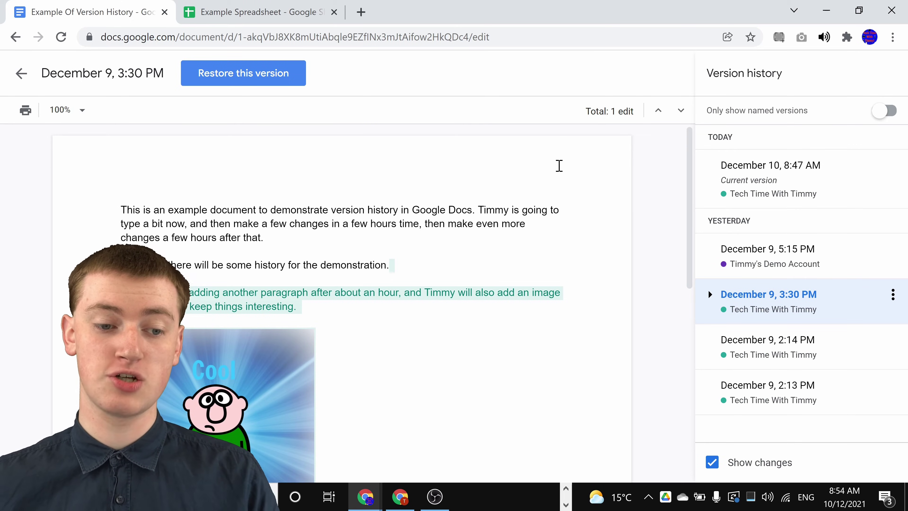
{"action": "scroll", "coordinate": [525, 163], "scroll_direction": "down", "scroll_amount": 2}
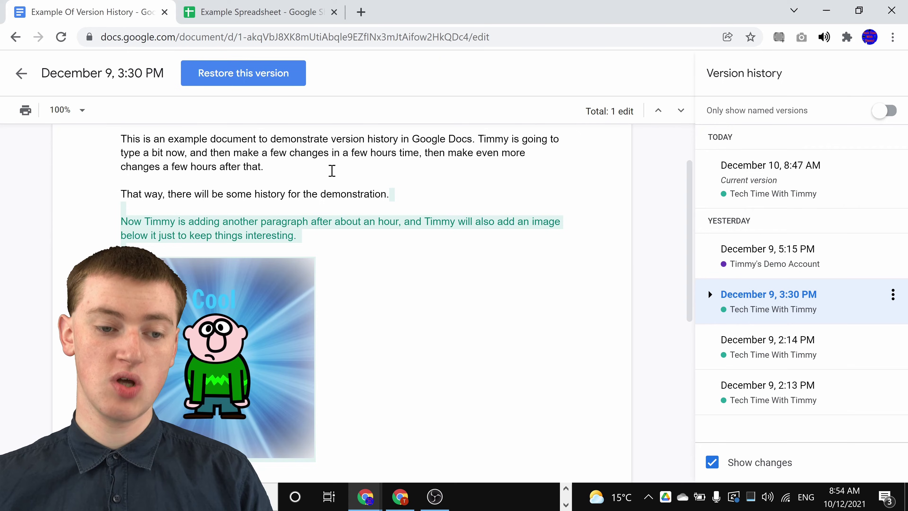
{"action": "scroll", "coordinate": [327, 171], "scroll_direction": "down", "scroll_amount": 2}
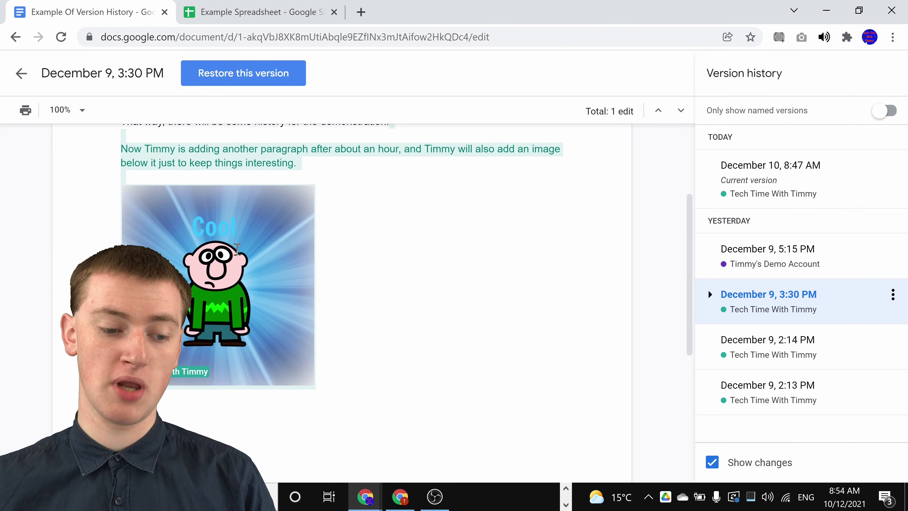
{"action": "scroll", "coordinate": [237, 248], "scroll_direction": "down", "scroll_amount": 6}
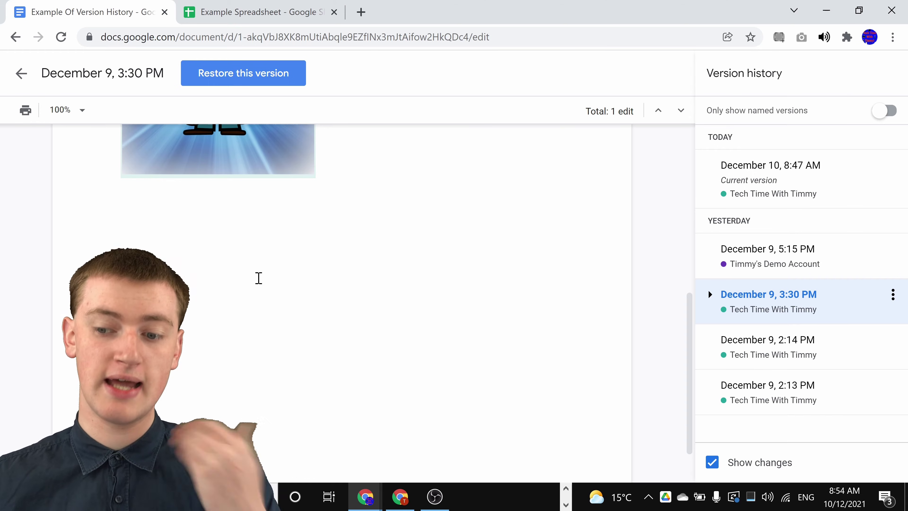
{"action": "scroll", "coordinate": [353, 279], "scroll_direction": "up", "scroll_amount": 10}
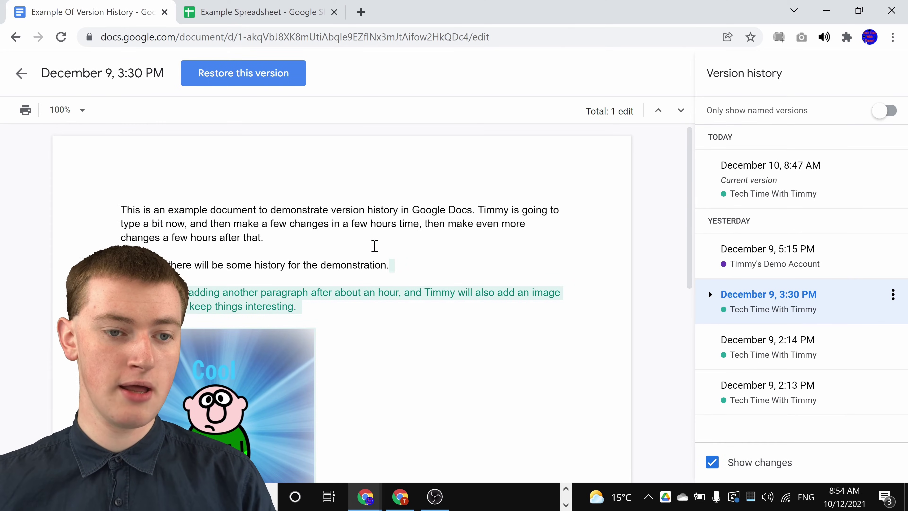
{"action": "left_click", "coordinate": [273, 82]}
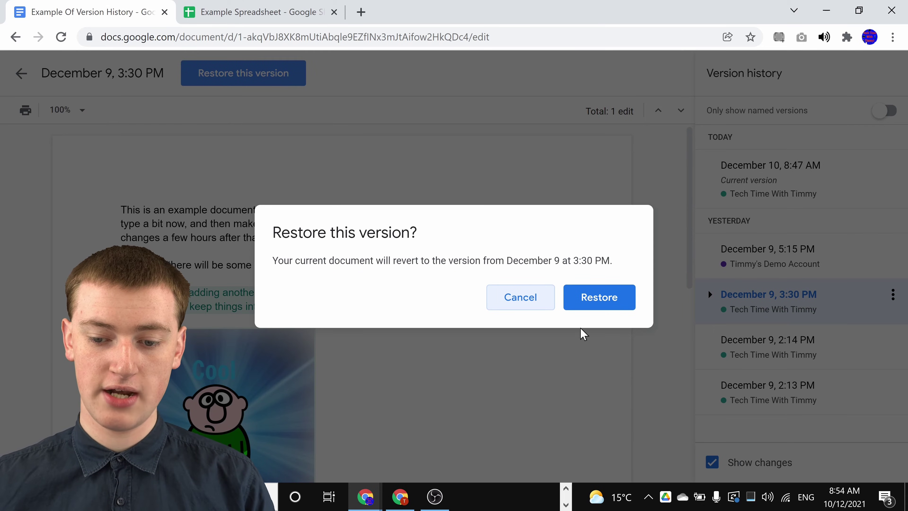
{"action": "left_click", "coordinate": [606, 306]}
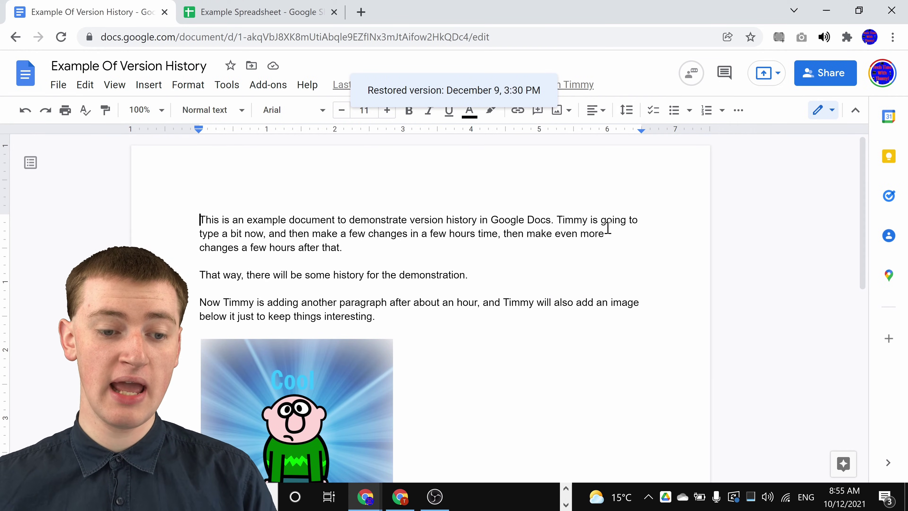
Step: Examine the restored document from its opening text down to the area below the image
{"action": "scroll", "coordinate": [606, 228], "scroll_direction": "down", "scroll_amount": 4}
{"action": "scroll", "coordinate": [607, 226], "scroll_direction": "down", "scroll_amount": 4}
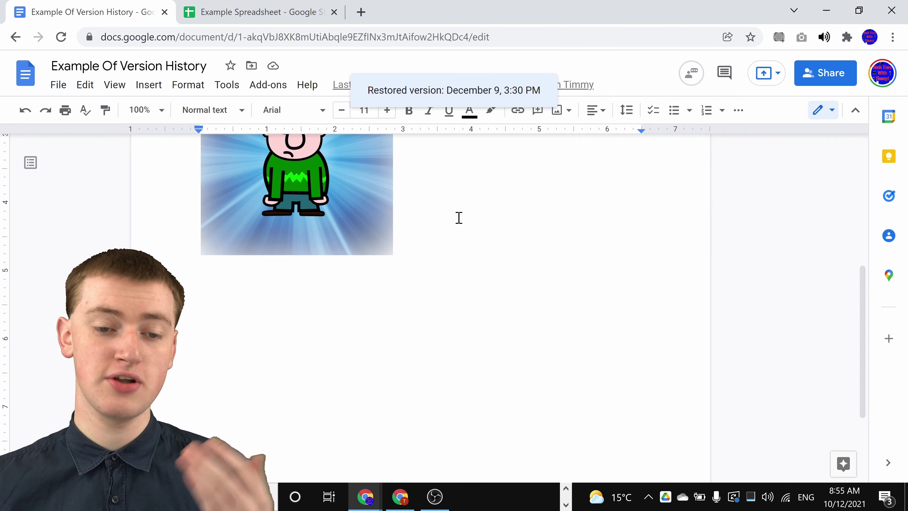
{"action": "scroll", "coordinate": [539, 268], "scroll_direction": "up", "scroll_amount": 6}
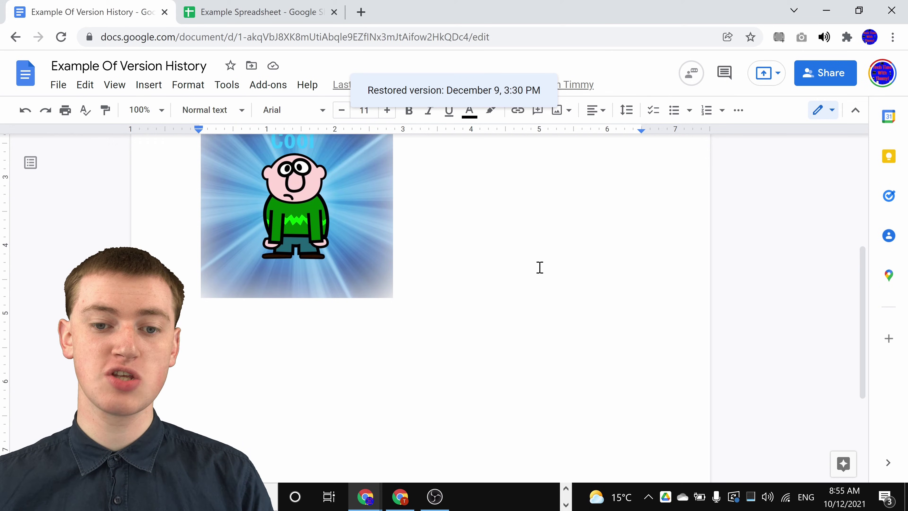
{"action": "scroll", "coordinate": [540, 267], "scroll_direction": "up", "scroll_amount": 2}
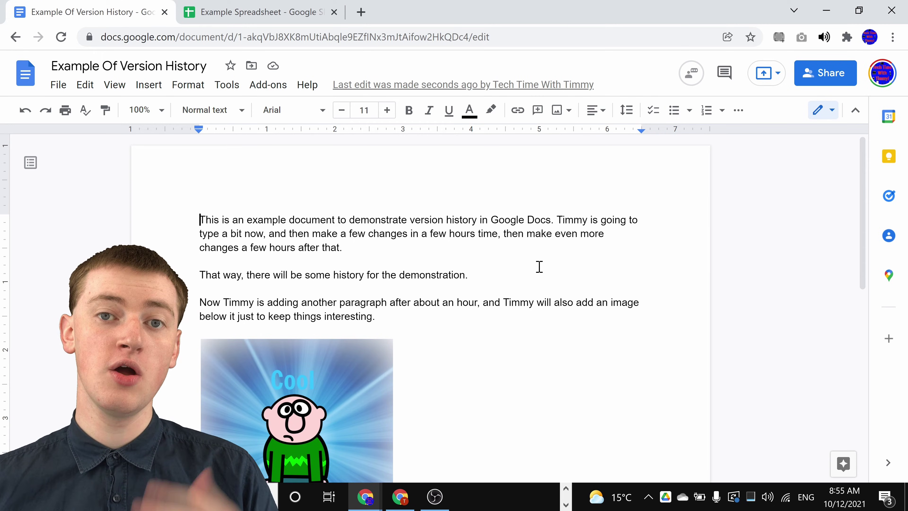
{"action": "scroll", "coordinate": [534, 259], "scroll_direction": "down", "scroll_amount": 5}
{"action": "scroll", "coordinate": [534, 258], "scroll_direction": "down", "scroll_amount": 2}
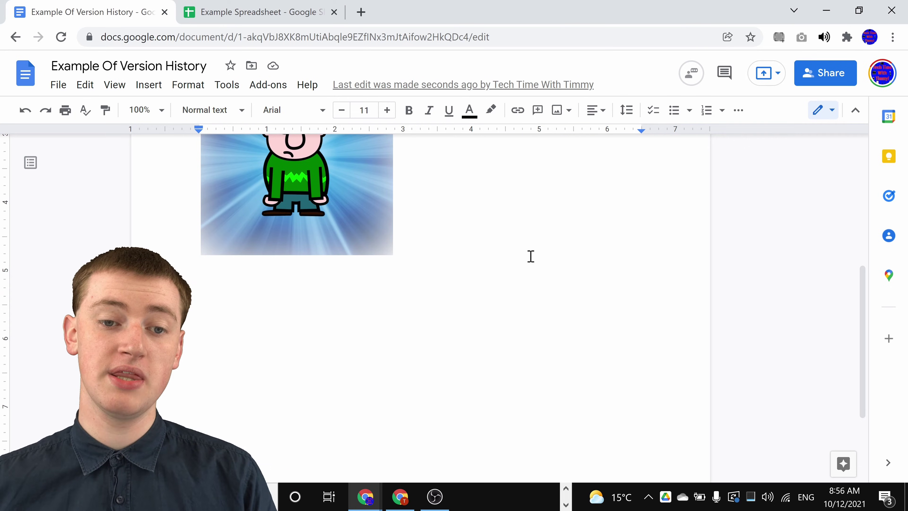
{"action": "scroll", "coordinate": [525, 240], "scroll_direction": "up", "scroll_amount": 4}
{"action": "scroll", "coordinate": [525, 238], "scroll_direction": "up", "scroll_amount": 3}
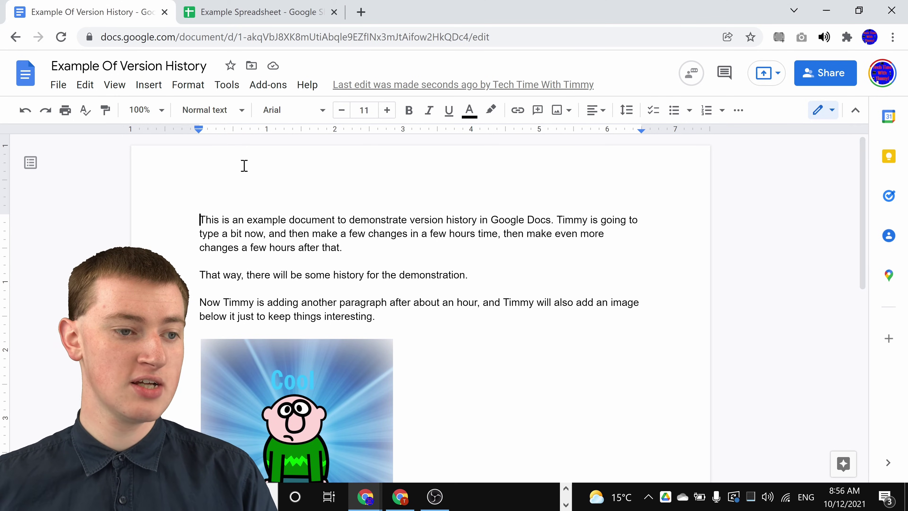
Step: Open the restored document's version history again
{"action": "left_click", "coordinate": [56, 86]}
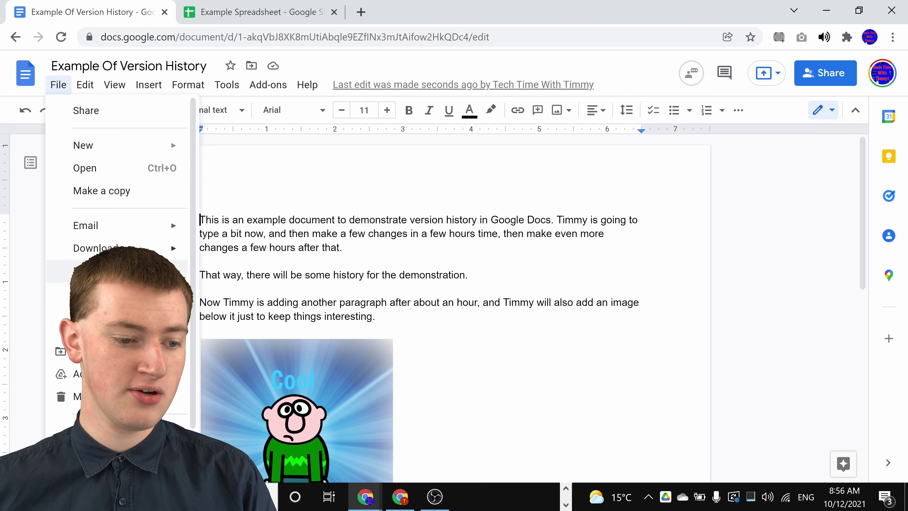
{"action": "mouse_move", "coordinate": [107, 294]}
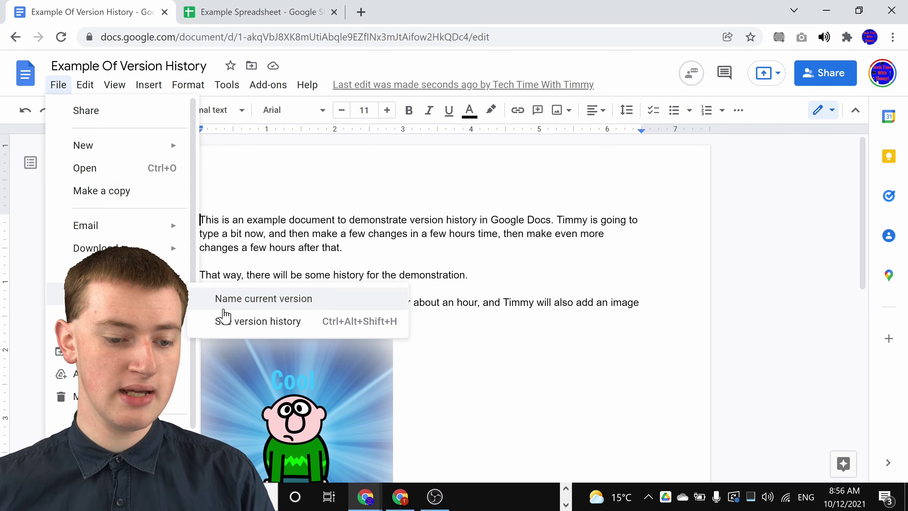
{"action": "left_click", "coordinate": [229, 321]}
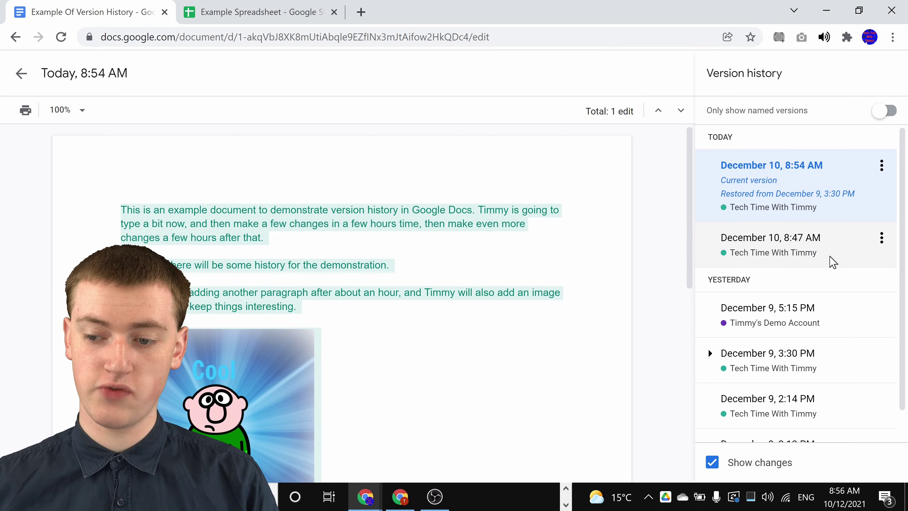
Step: Review the December 10, 8:47 AM version in the history and restore the document to it
{"action": "left_click", "coordinate": [833, 262]}
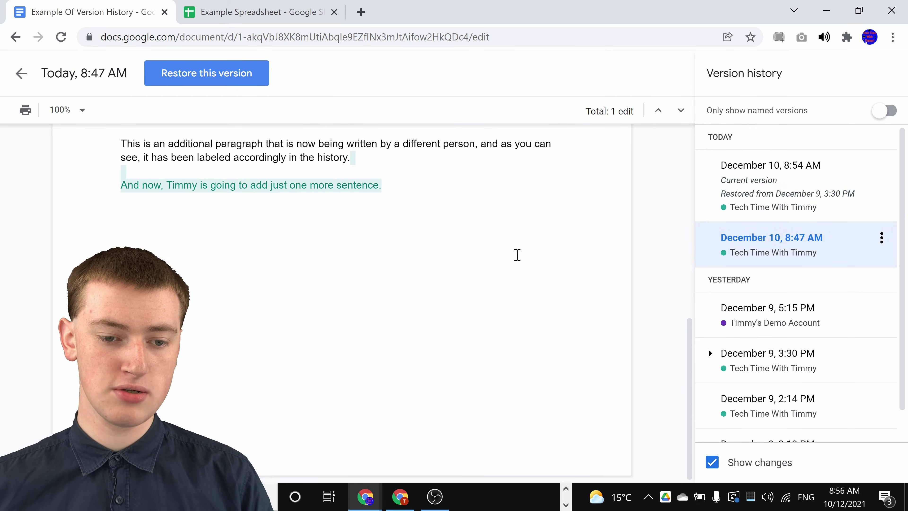
{"action": "scroll", "coordinate": [403, 236], "scroll_direction": "up", "scroll_amount": 4}
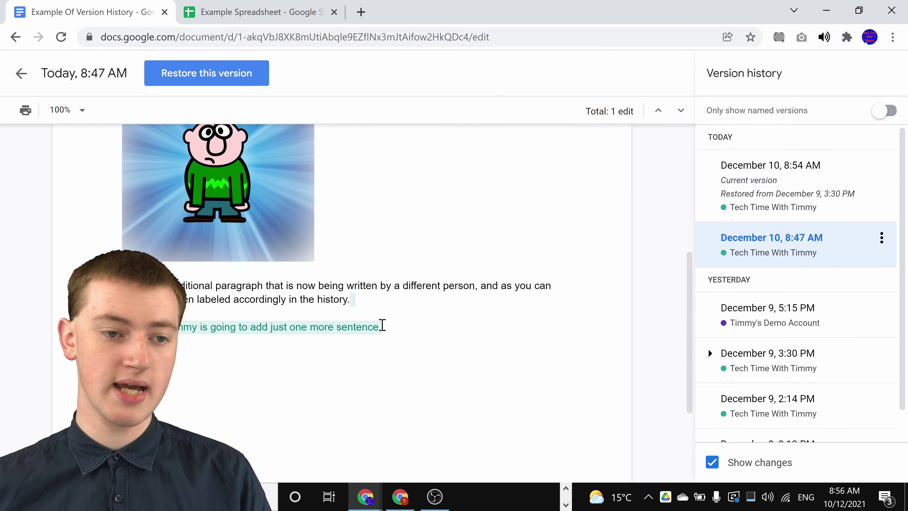
{"action": "scroll", "coordinate": [382, 324], "scroll_direction": "up", "scroll_amount": 6}
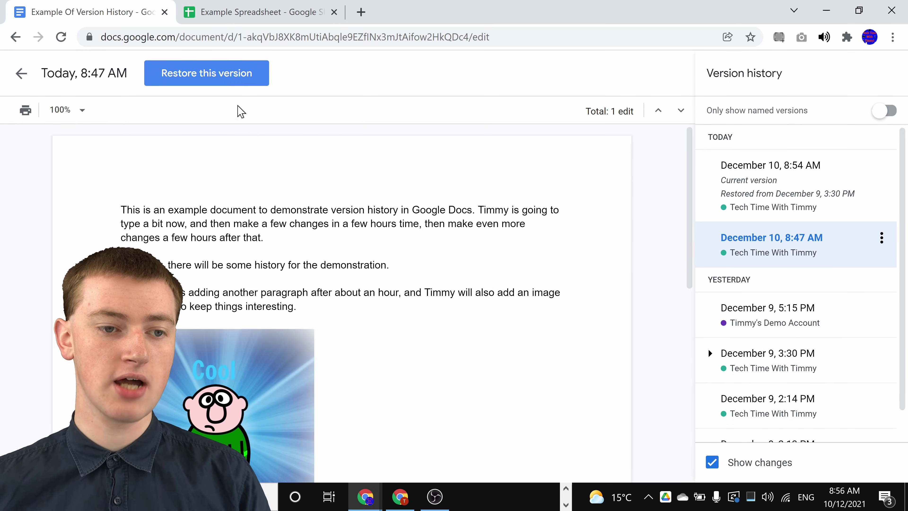
{"action": "left_click", "coordinate": [241, 77]}
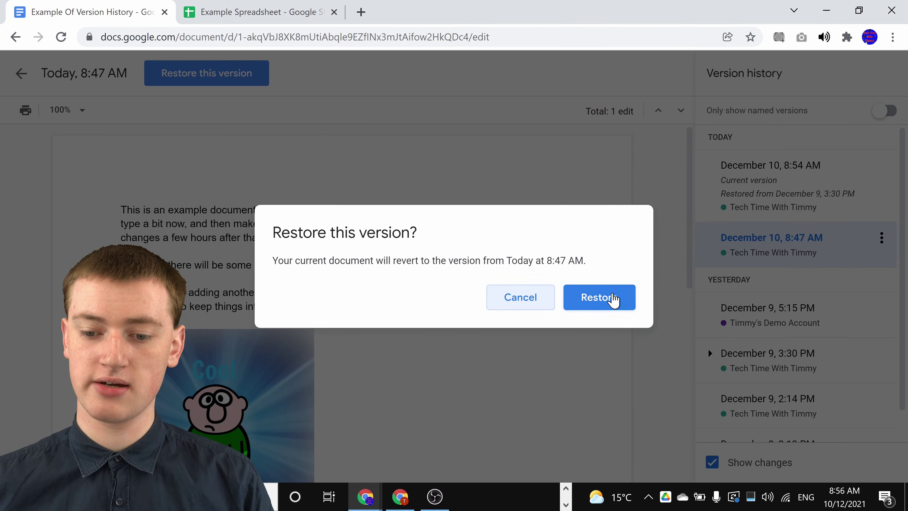
{"action": "left_click", "coordinate": [614, 300]}
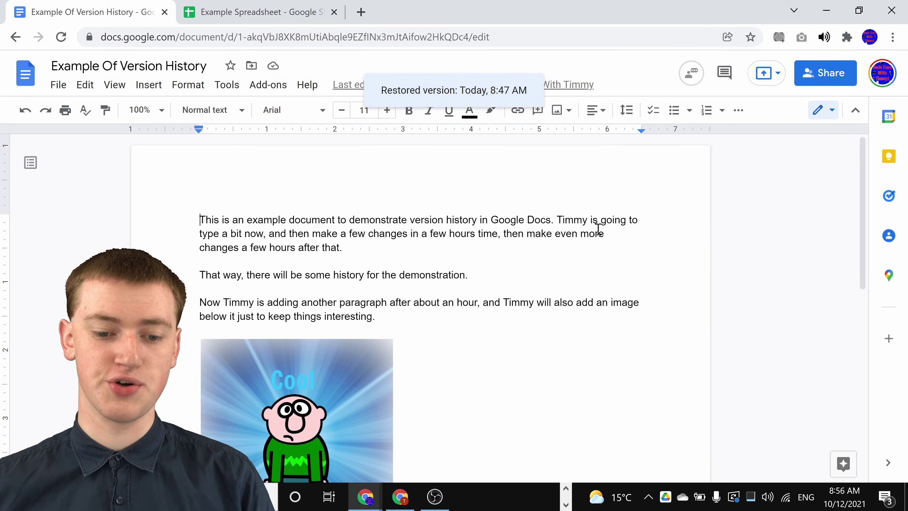
Step: Examine the restored document down to the text below the image and return to its beginning
{"action": "scroll", "coordinate": [595, 229], "scroll_direction": "down", "scroll_amount": 10}
{"action": "scroll", "coordinate": [269, 306], "scroll_direction": "up", "scroll_amount": 1}
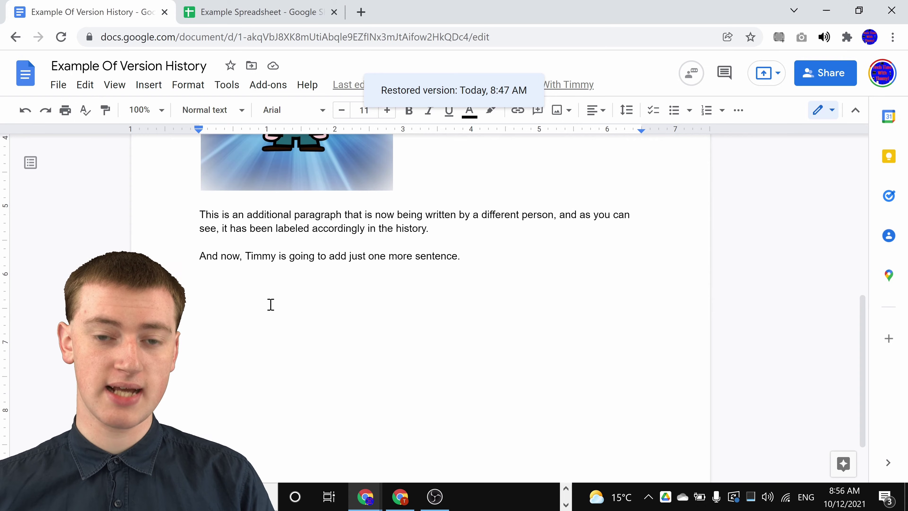
{"action": "scroll", "coordinate": [283, 194], "scroll_direction": "up", "scroll_amount": 10}
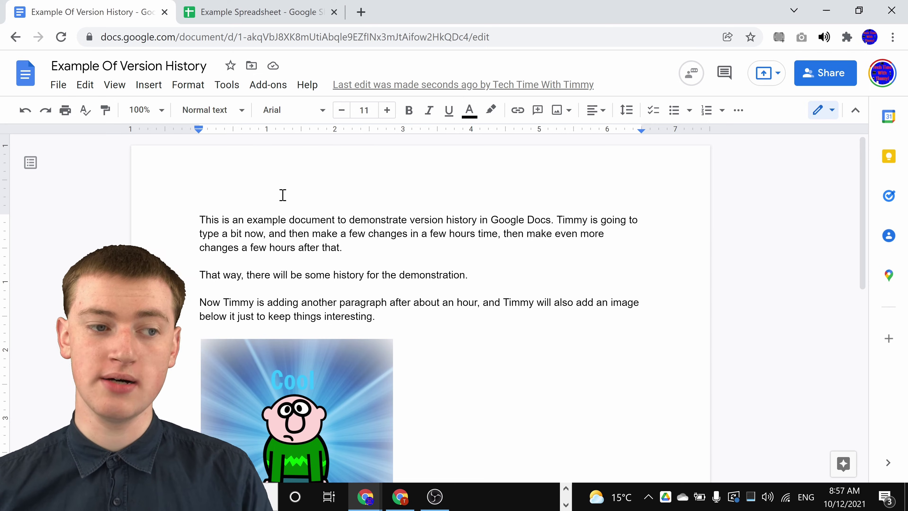
Step: Reopen the document's version history and review the December 9, 5:15 PM version
{"action": "left_click", "coordinate": [55, 89]}
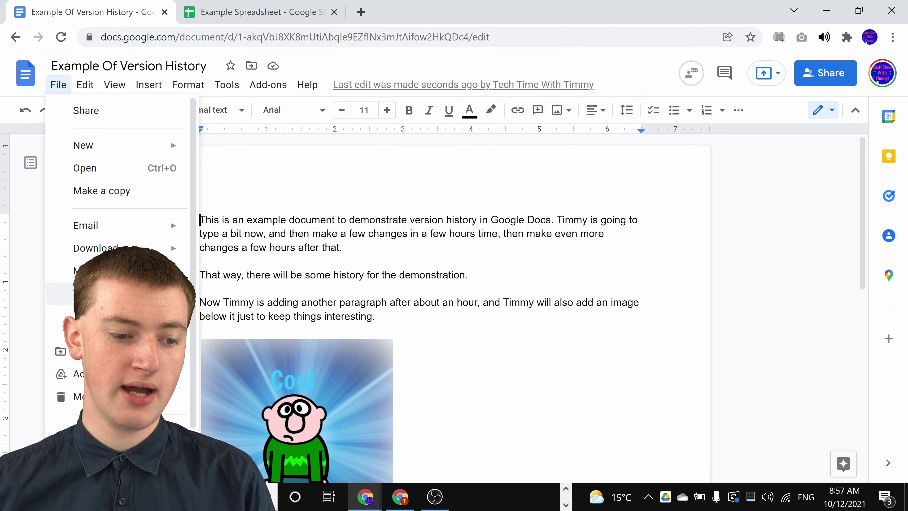
{"action": "mouse_move", "coordinate": [107, 294]}
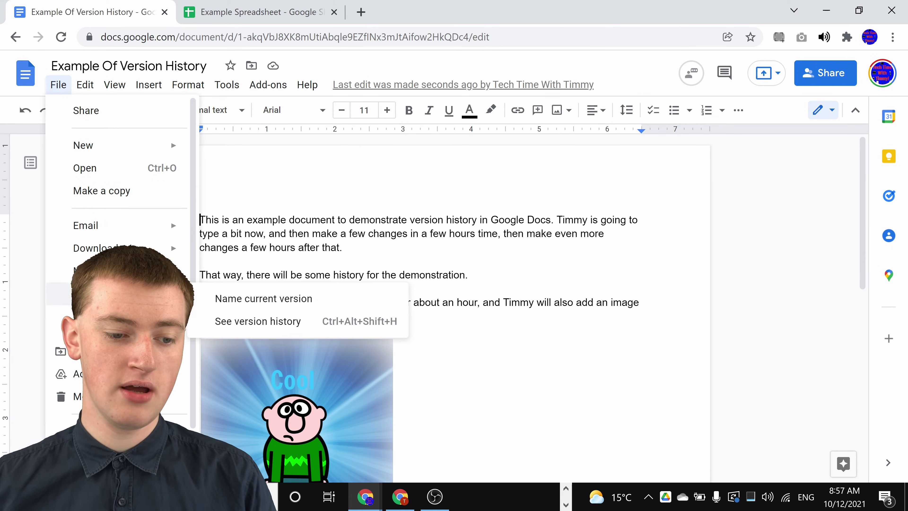
{"action": "left_click", "coordinate": [284, 324]}
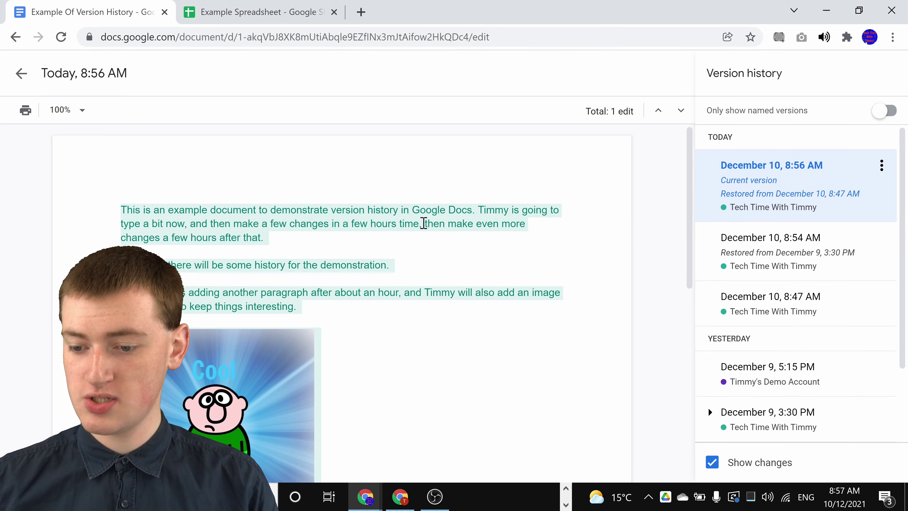
{"action": "scroll", "coordinate": [829, 246], "scroll_direction": "down", "scroll_amount": 3}
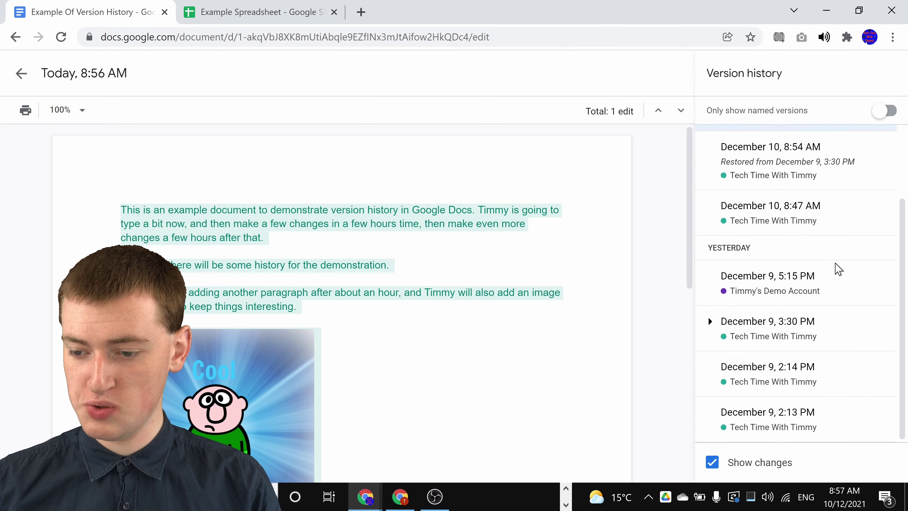
{"action": "left_click", "coordinate": [841, 281]}
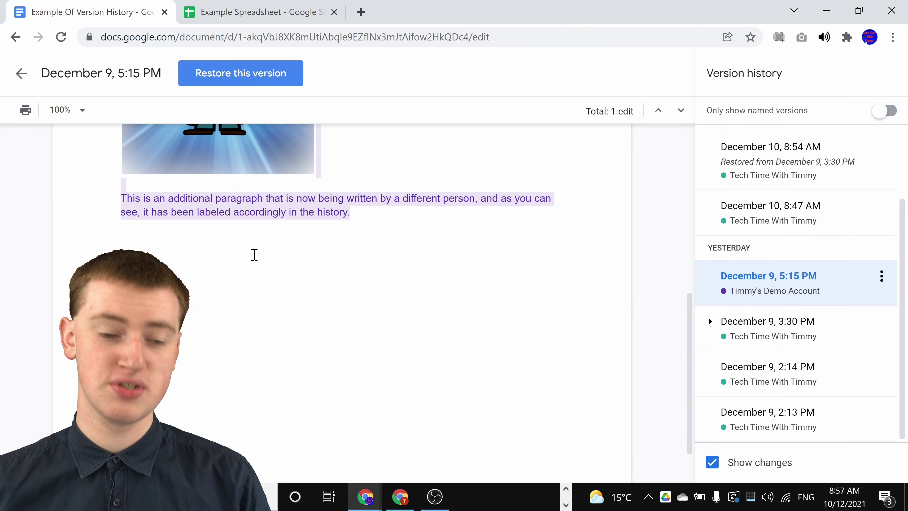
{"action": "scroll", "coordinate": [342, 263], "scroll_direction": "up", "scroll_amount": 10}
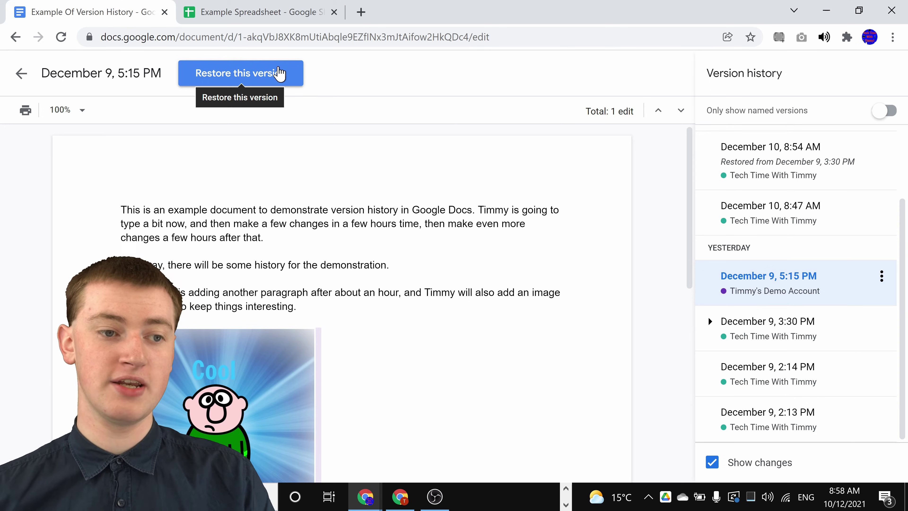
Step: Copy the December 9, 5:15 PM version to My Drive as "Example Document Old Version", shared with the same people
{"action": "left_click", "coordinate": [881, 277]}
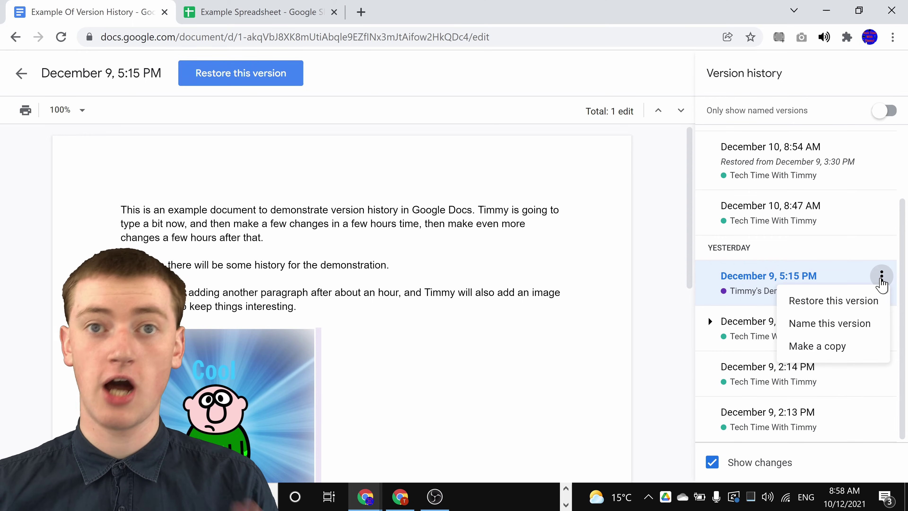
{"action": "left_click", "coordinate": [843, 350]}
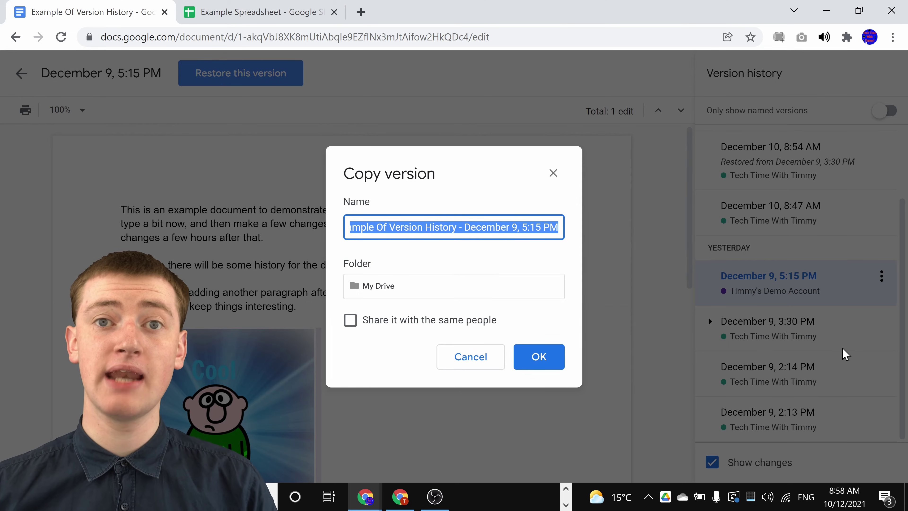
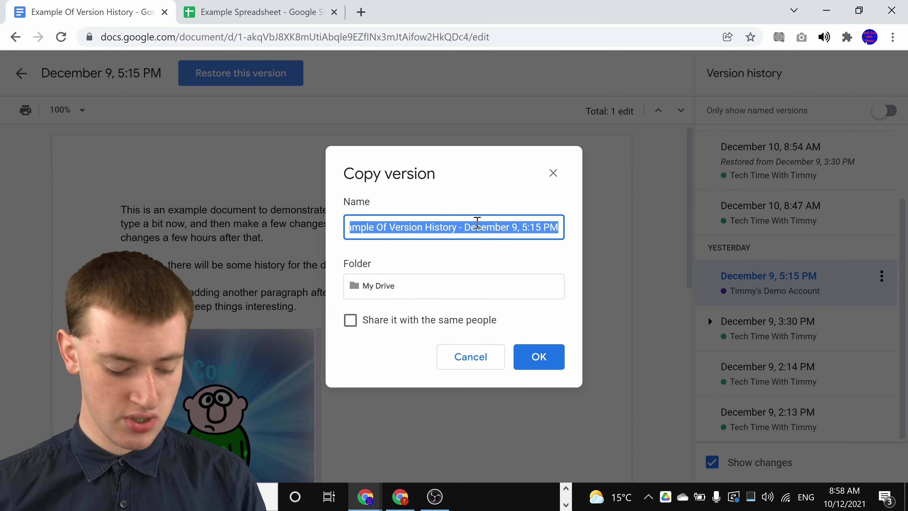
{"action": "type", "text": "Example Document Old Version"}
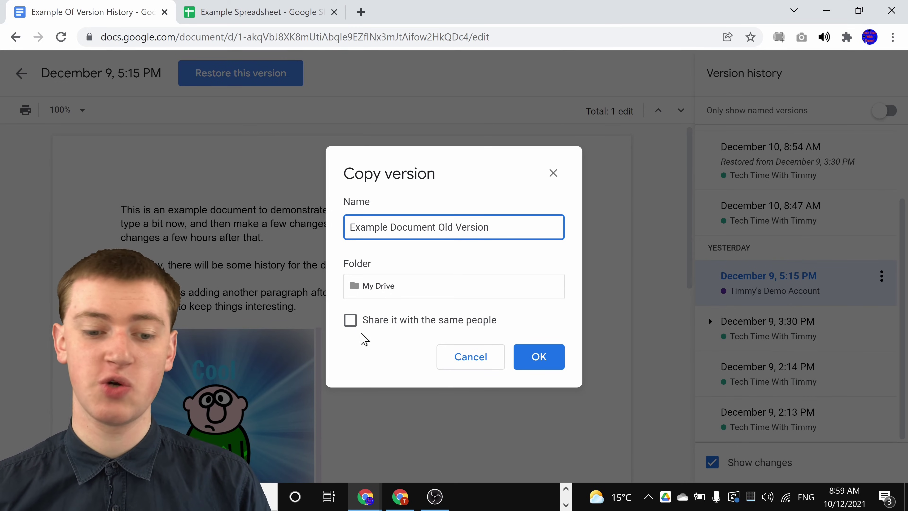
{"action": "left_click", "coordinate": [351, 322]}
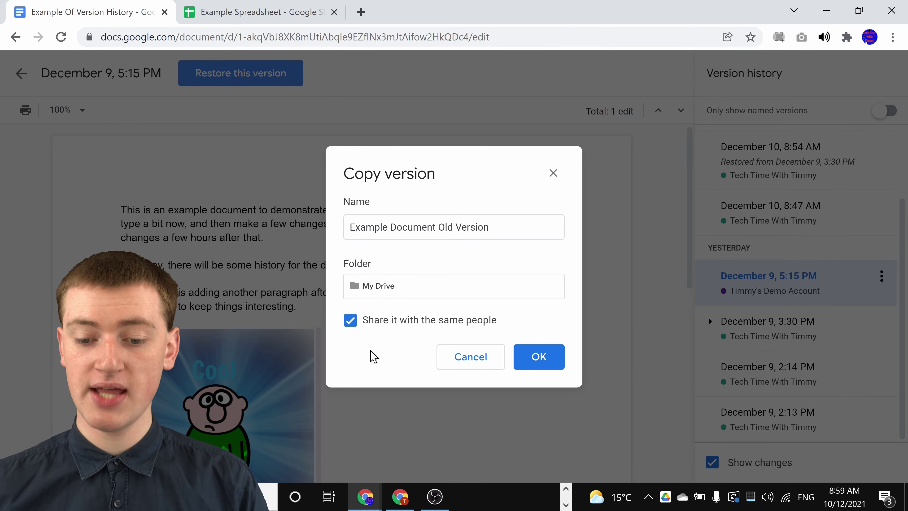
{"action": "left_click", "coordinate": [543, 364]}
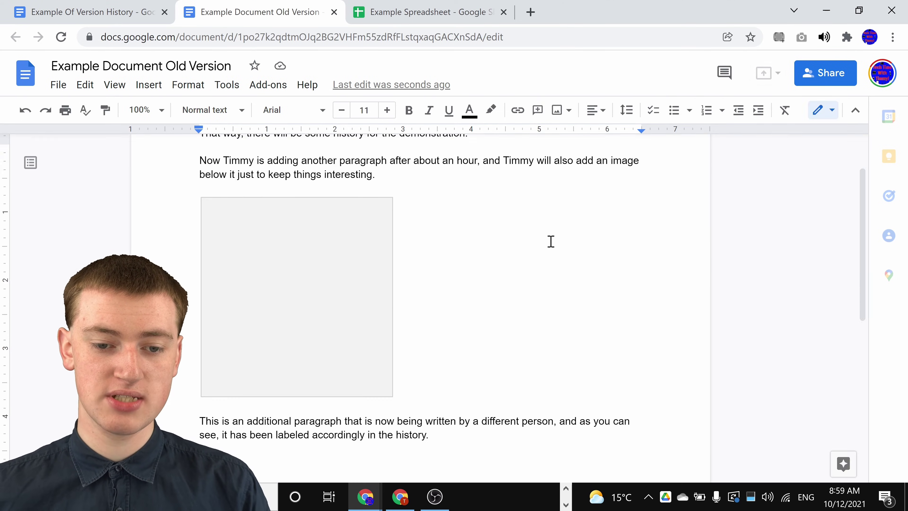
Step: Examine the copied document through the paragraph below the image, and return to its beginning
{"action": "scroll", "coordinate": [375, 208], "scroll_direction": "down", "scroll_amount": 2}
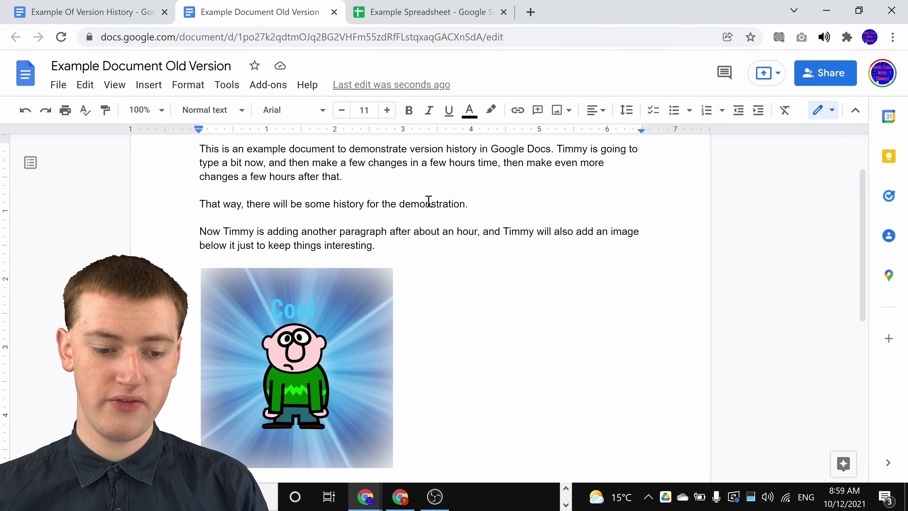
{"action": "scroll", "coordinate": [447, 266], "scroll_direction": "down", "scroll_amount": 3}
{"action": "scroll", "coordinate": [447, 266], "scroll_direction": "down", "scroll_amount": 3}
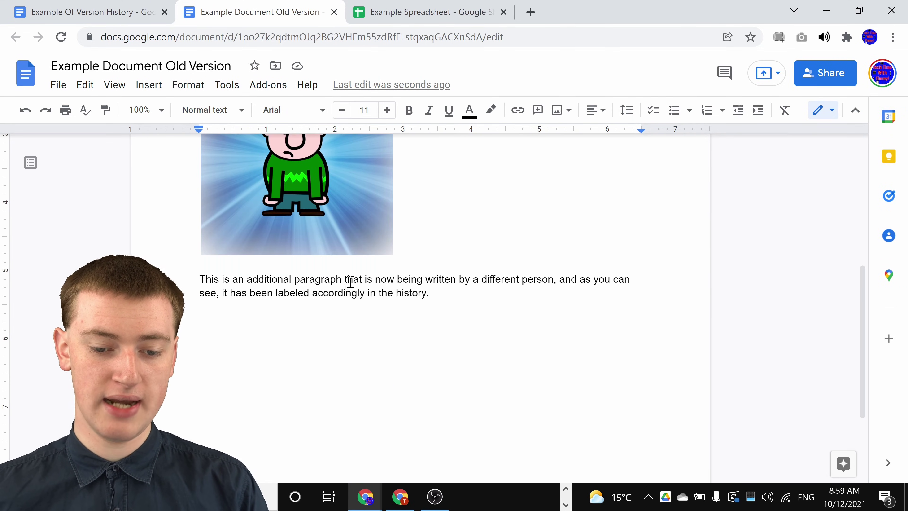
{"action": "scroll", "coordinate": [361, 264], "scroll_direction": "down", "scroll_amount": 2}
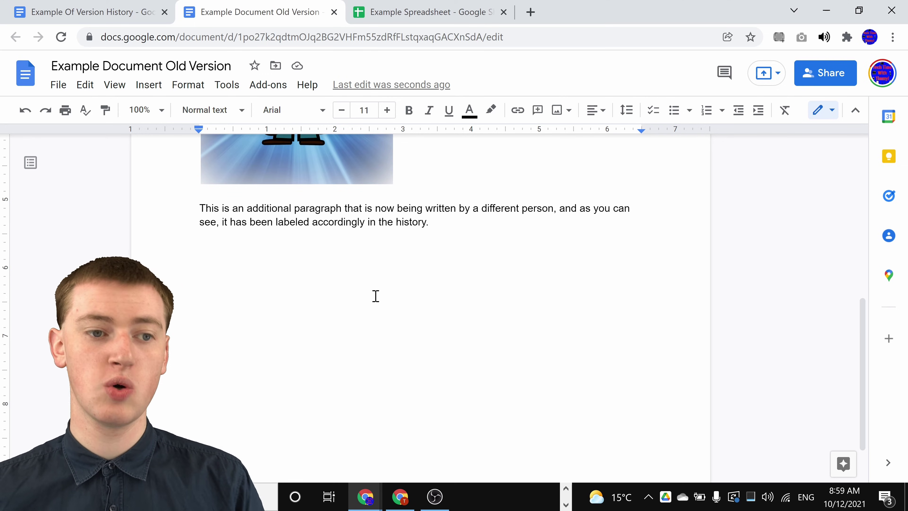
{"action": "key", "text": "ctrl+Home"}
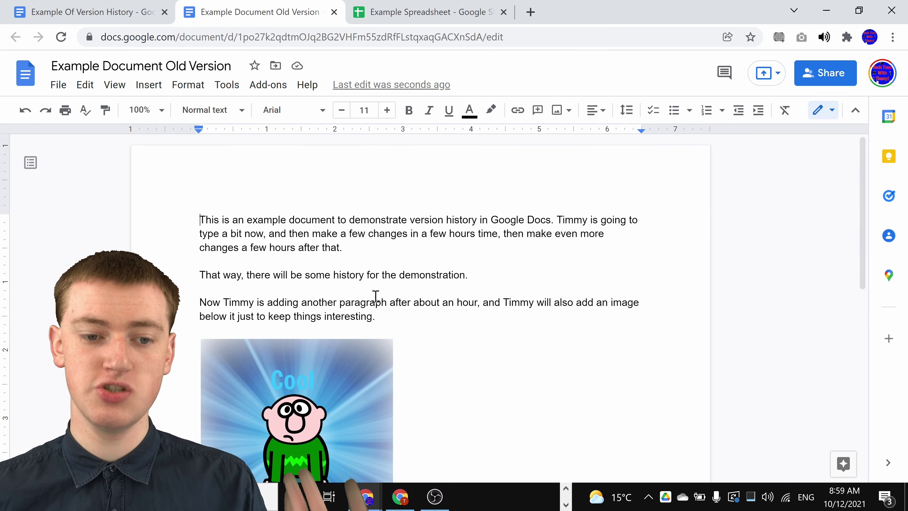
Step: Return to the original Example Of Version History document, leave its version history, and check the text below the image
{"action": "left_click", "coordinate": [137, 6]}
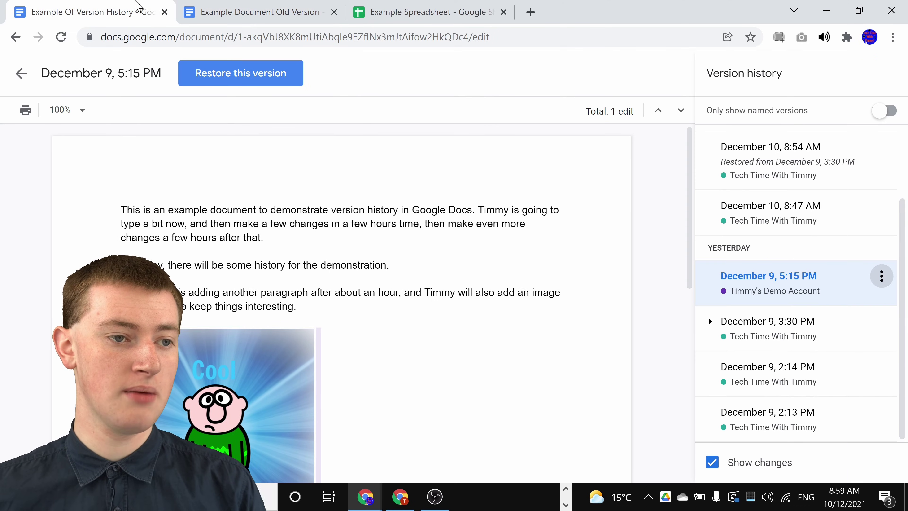
{"action": "left_click", "coordinate": [20, 74]}
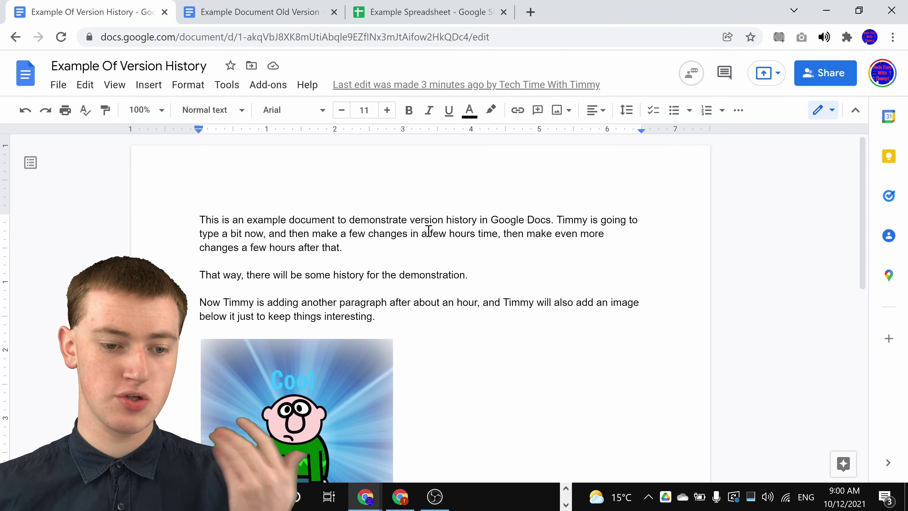
{"action": "scroll", "coordinate": [448, 245], "scroll_direction": "down", "scroll_amount": 10}
{"action": "scroll", "coordinate": [453, 245], "scroll_direction": "up", "scroll_amount": 2}
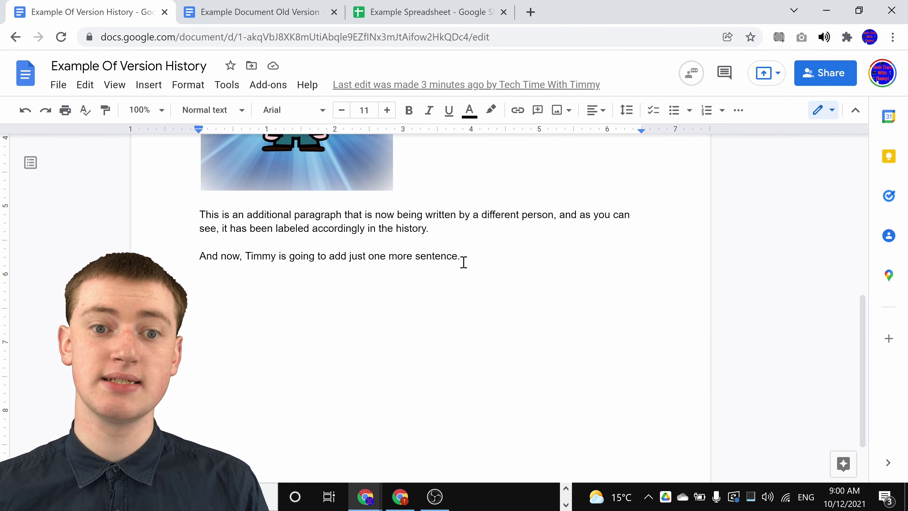
{"action": "scroll", "coordinate": [457, 264], "scroll_direction": "up", "scroll_amount": 9}
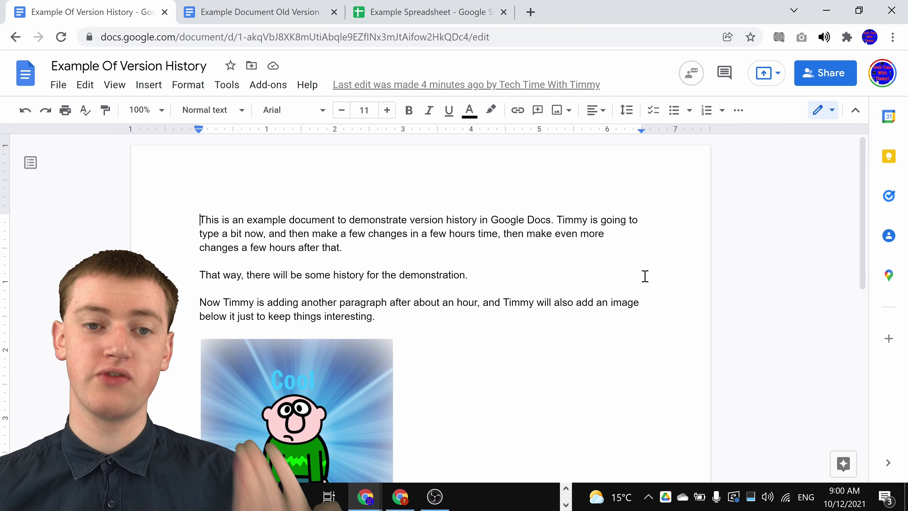
Step: Switch to the Example Spreadsheet in Google Sheets and look at its version history options without opening the history
{"action": "left_click", "coordinate": [443, 9]}
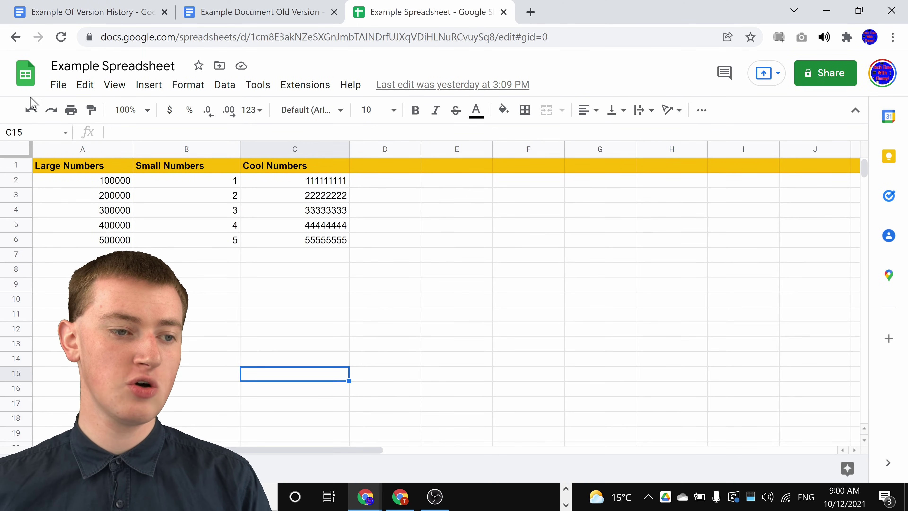
{"action": "left_click", "coordinate": [65, 84]}
{"action": "mouse_move", "coordinate": [79, 86]}
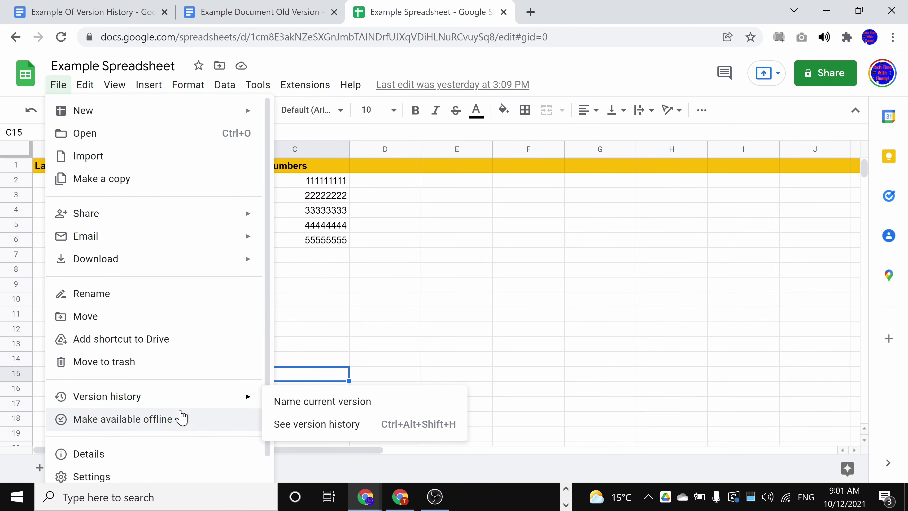
{"action": "mouse_move", "coordinate": [249, 400]}
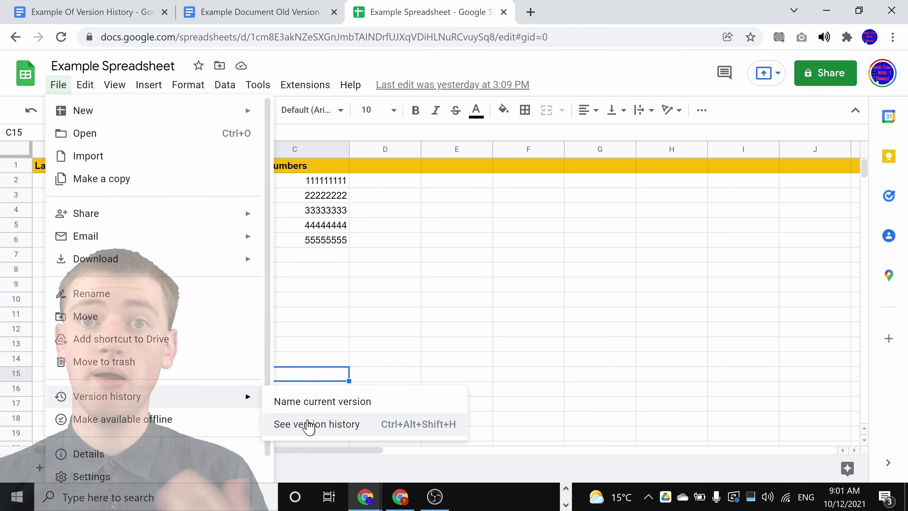
{"action": "left_click", "coordinate": [338, 288]}
Step: Show the edit history of cell C6
{"action": "left_click", "coordinate": [328, 240]}
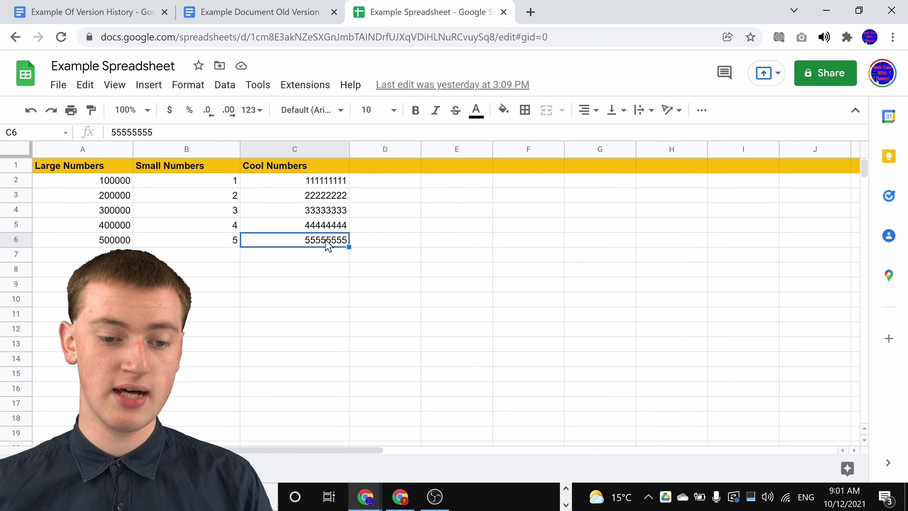
{"action": "right_click", "coordinate": [328, 246]}
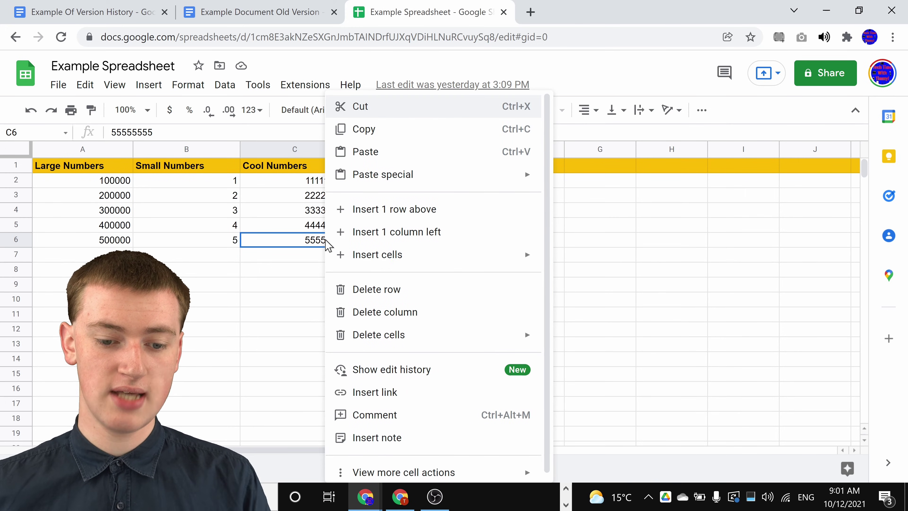
{"action": "left_click", "coordinate": [410, 372]}
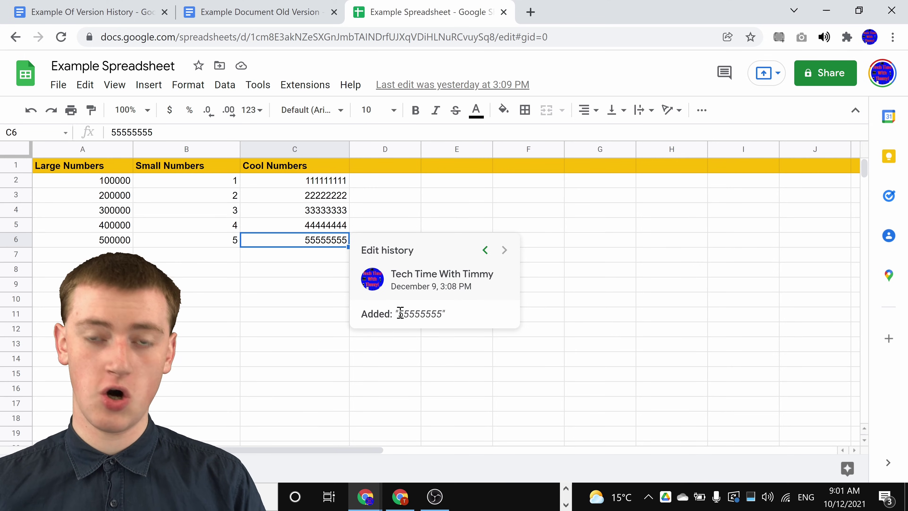
Step: Close the edit history and set cell C6 to 6666666
{"action": "left_click", "coordinate": [315, 249]}
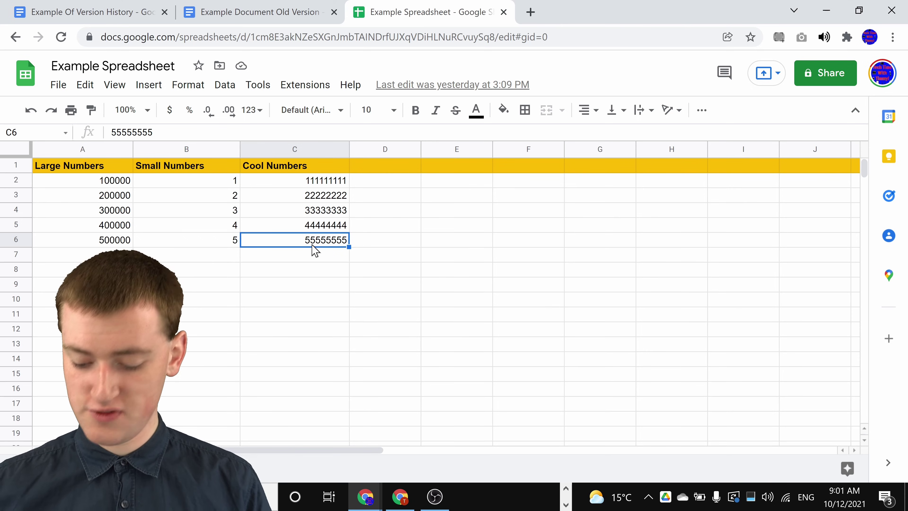
{"action": "type", "text": "666666"}
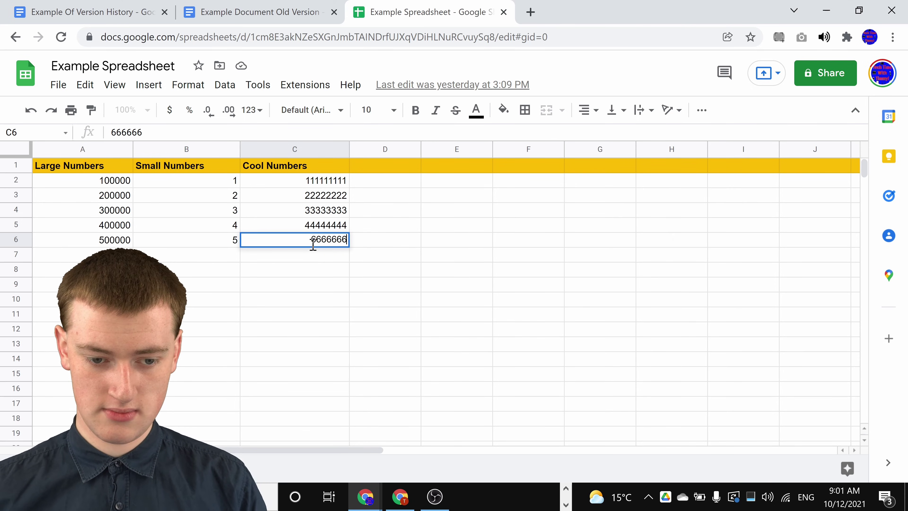
{"action": "key", "text": "Return"}
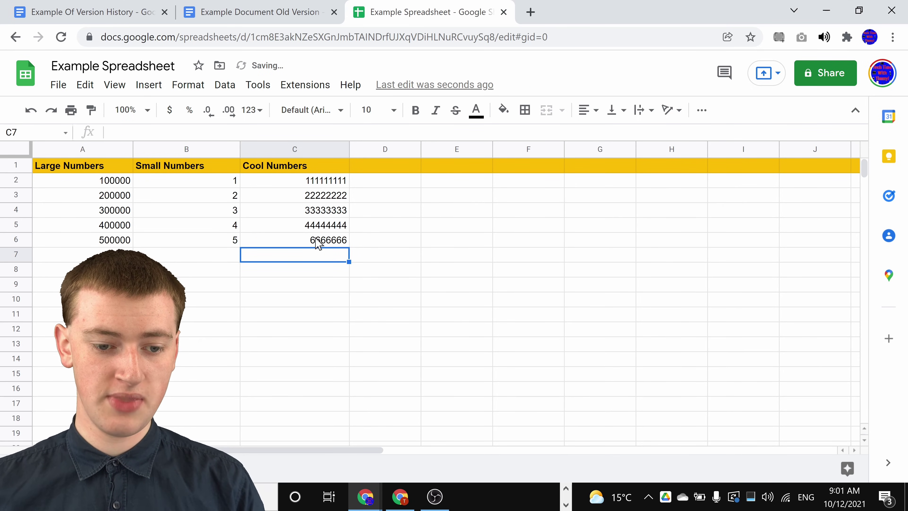
Step: Show the edit history of the changed cell C6 and go back to its previous edit
{"action": "left_click", "coordinate": [317, 242]}
{"action": "right_click", "coordinate": [319, 241]}
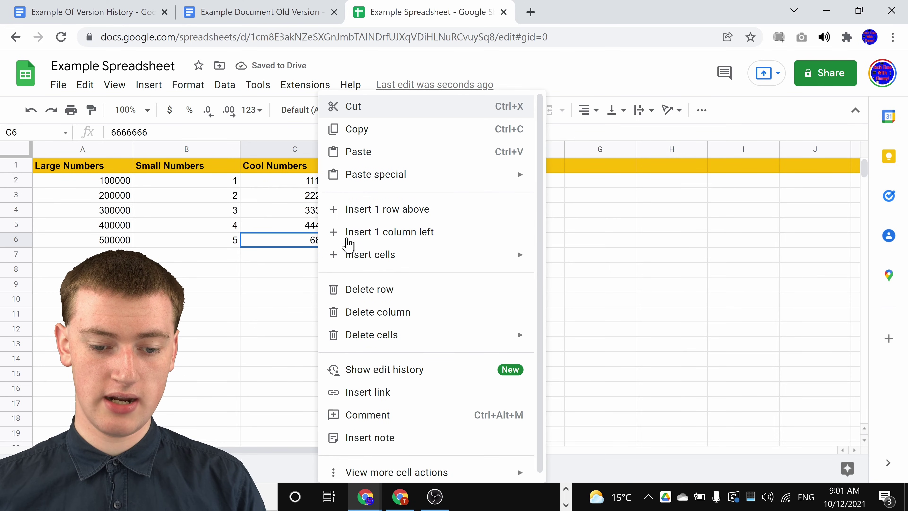
{"action": "left_click", "coordinate": [450, 379]}
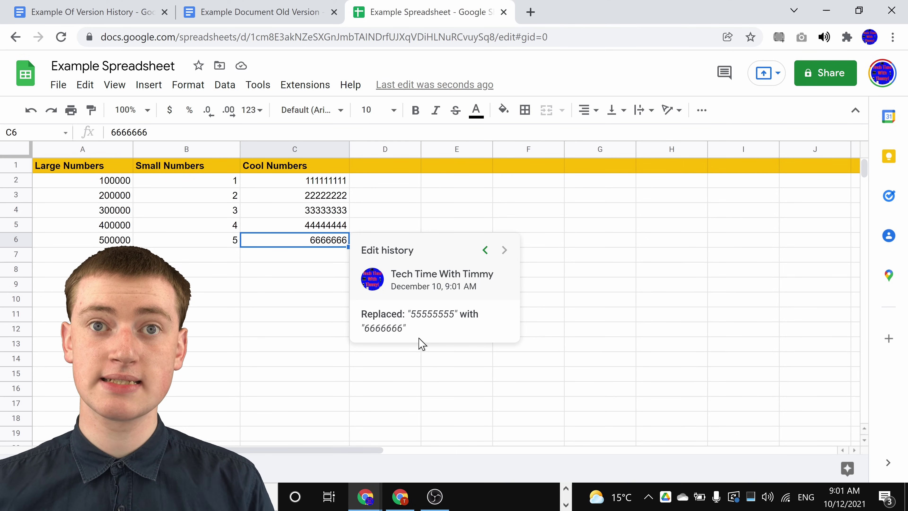
{"action": "left_click", "coordinate": [485, 256]}
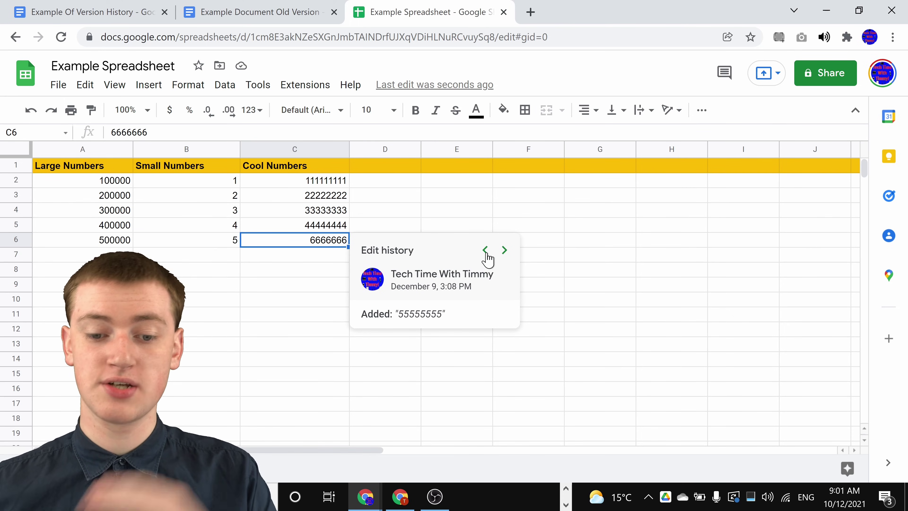